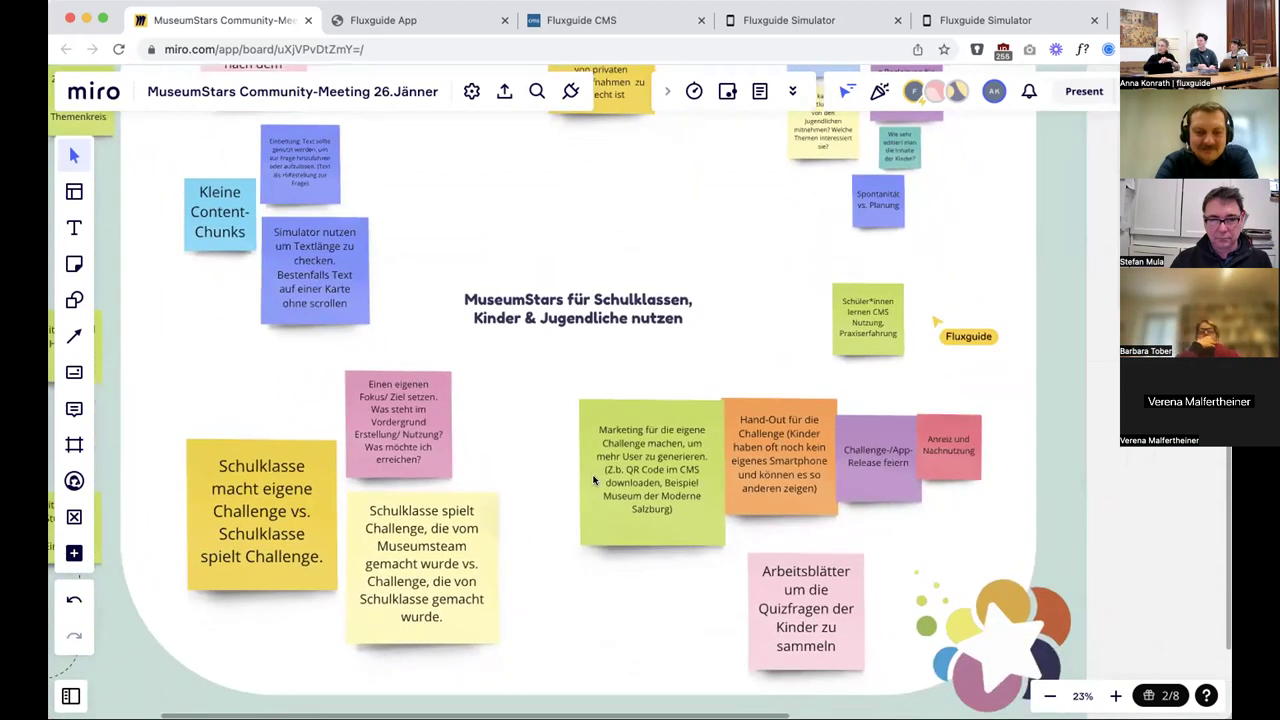
- Switch from the Miro board to the Fluxguide Simulator and leave the running Mozart quiz for the Demo-Museum's challenge overview
scroll(910, 515, "up", 5)
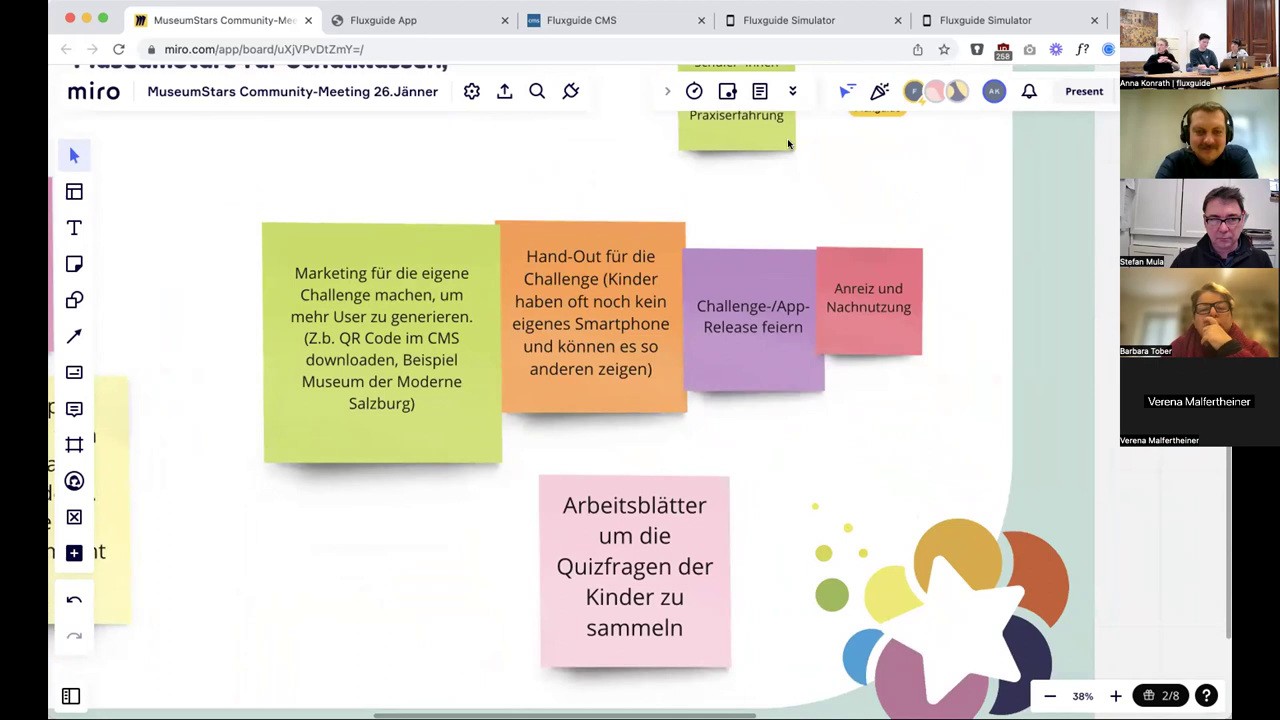
left_click(770, 22)
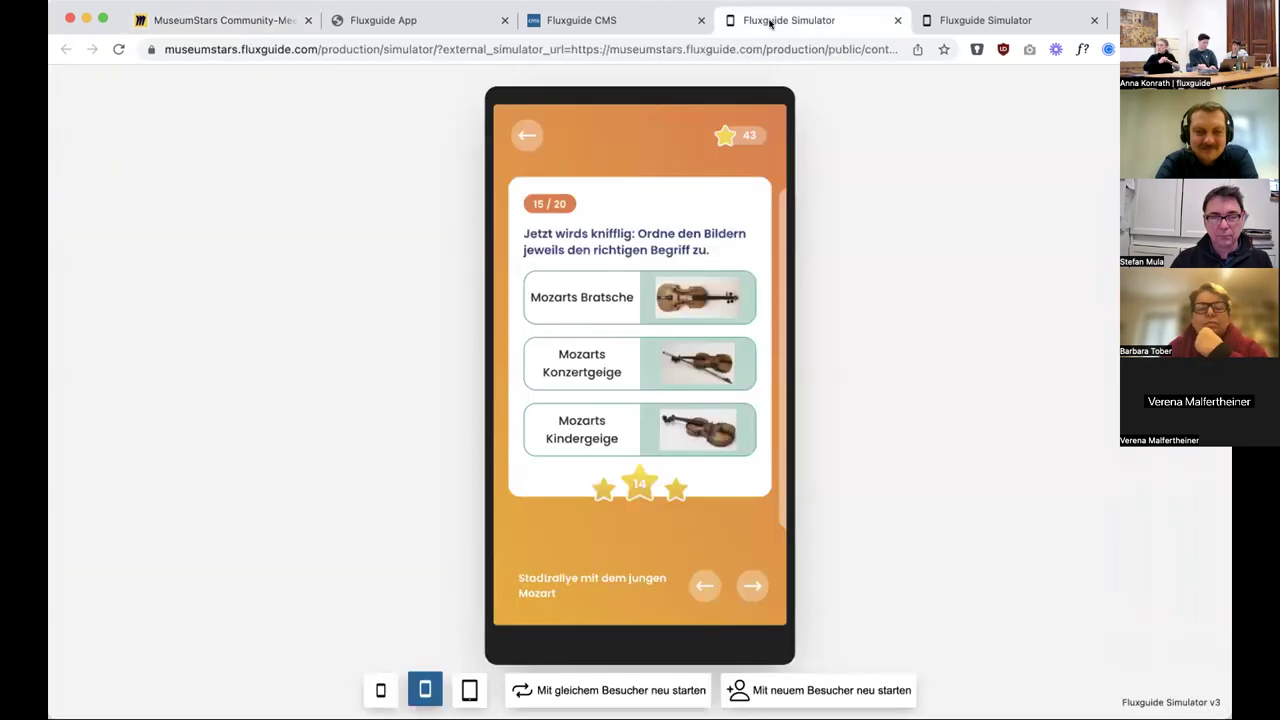
left_click(753, 587)
left_click(527, 135)
left_click(636, 432)
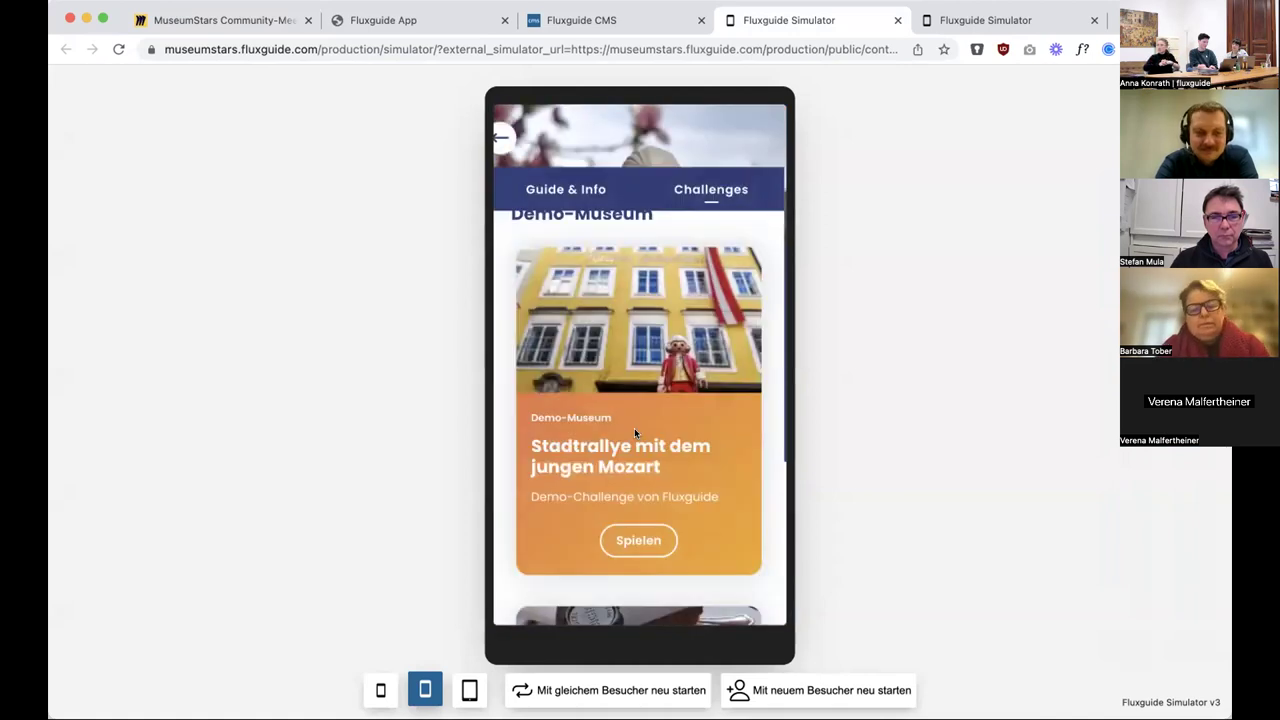
scroll(612, 413, "down", 1)
scroll(612, 413, "up", 1)
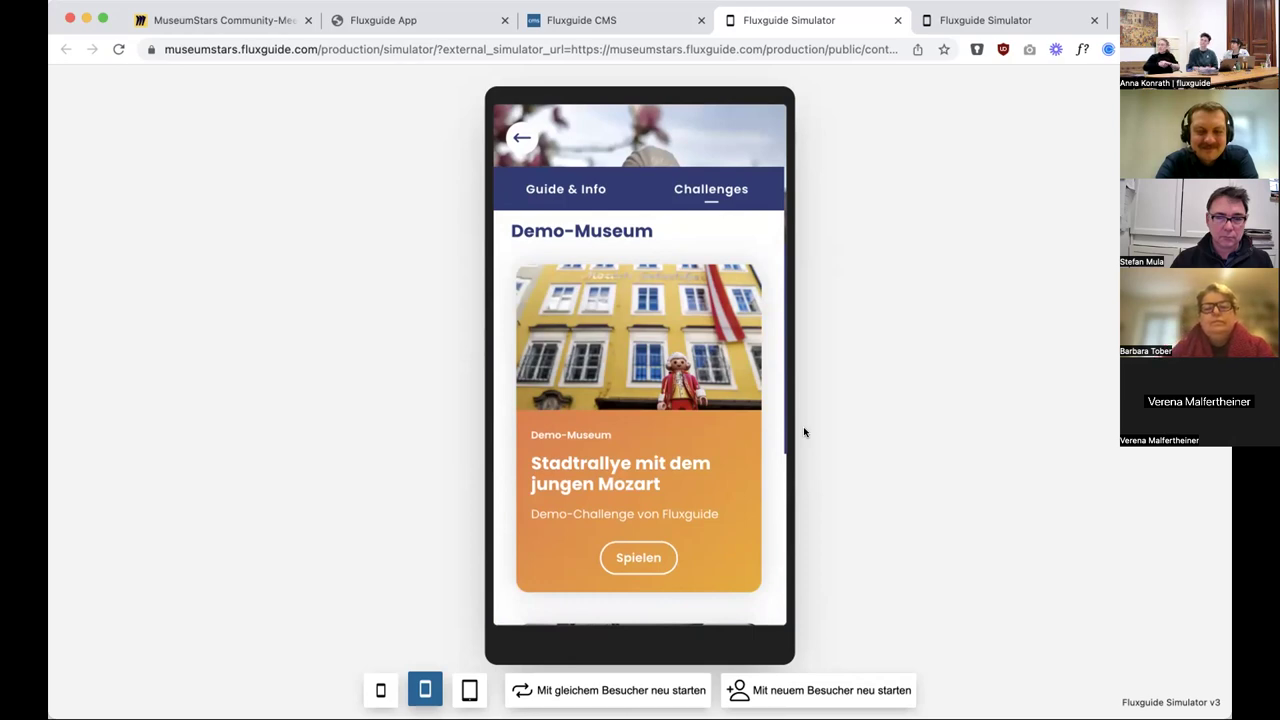
- Switch to the Fluxguide CMS, open the remote challenge "Stadtrallye mit dem jungen Mozart" and highlight its subtitle
left_click(606, 20)
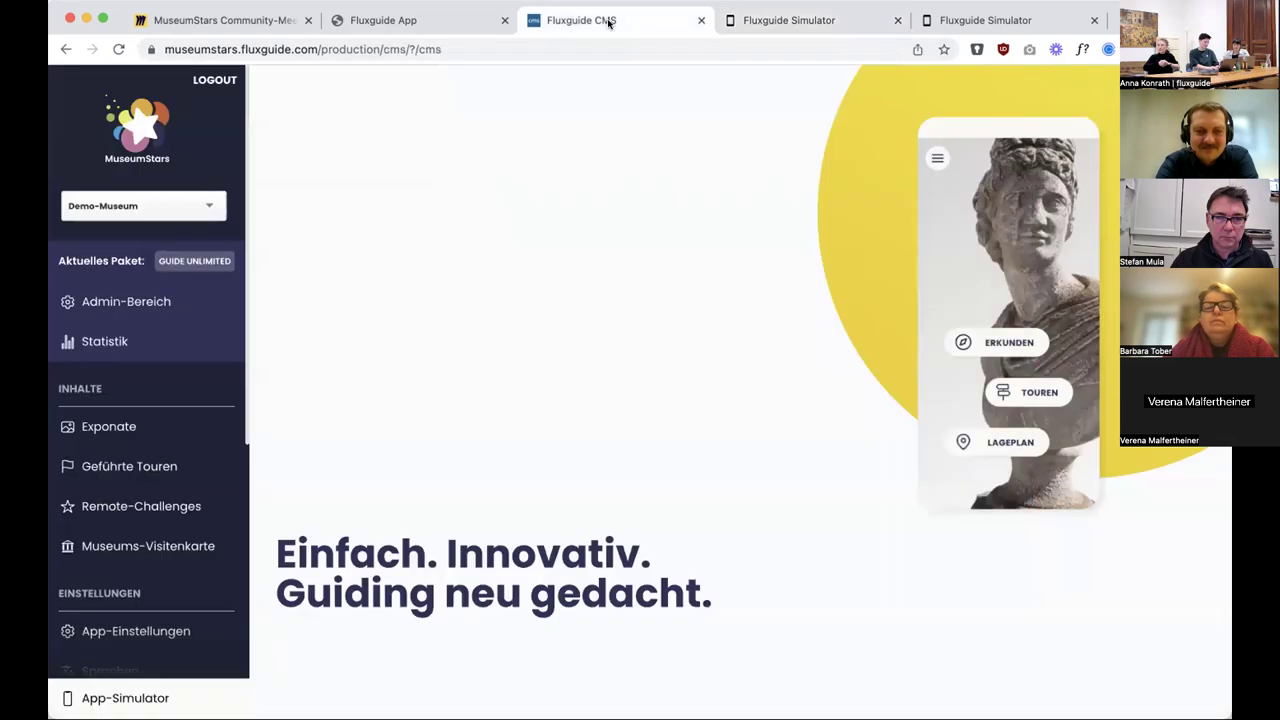
left_click(128, 502)
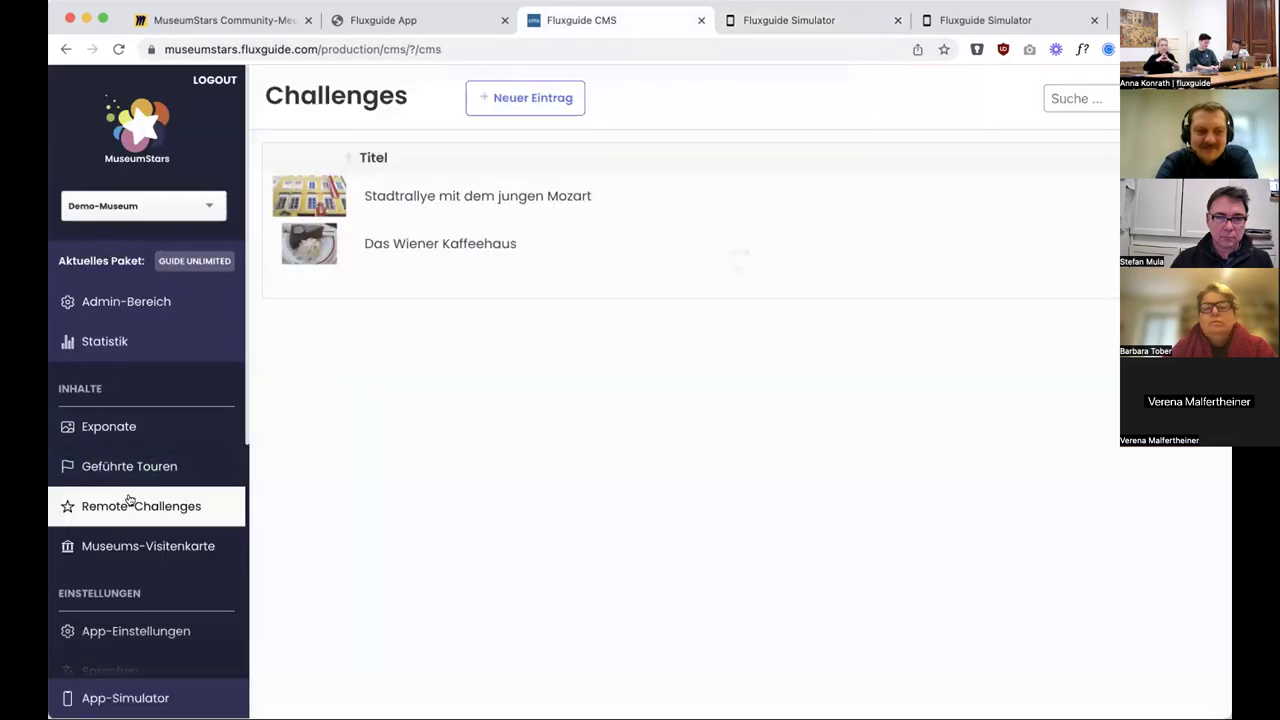
left_click(485, 196)
left_click(418, 335)
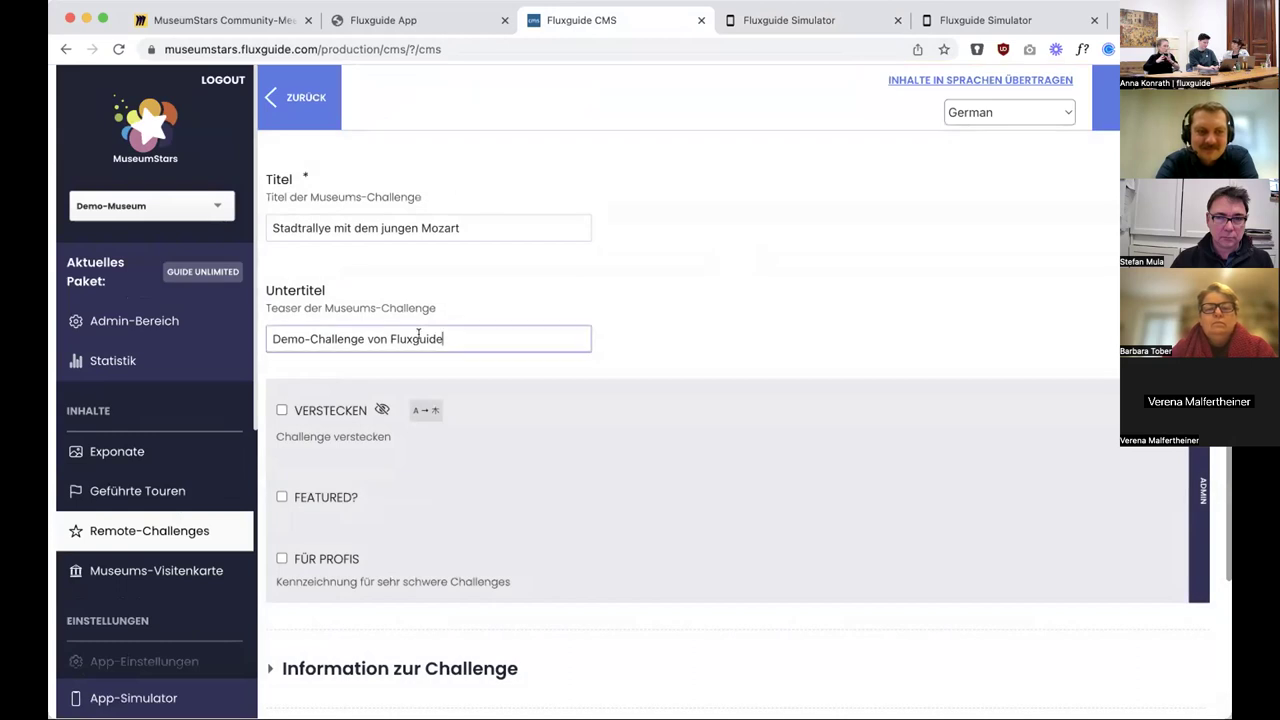
triple_click(418, 335)
- Expand the "Information zur Challenge" section and examine its categories, colour, preview image and image rights settings
scroll(511, 417, "down", 4)
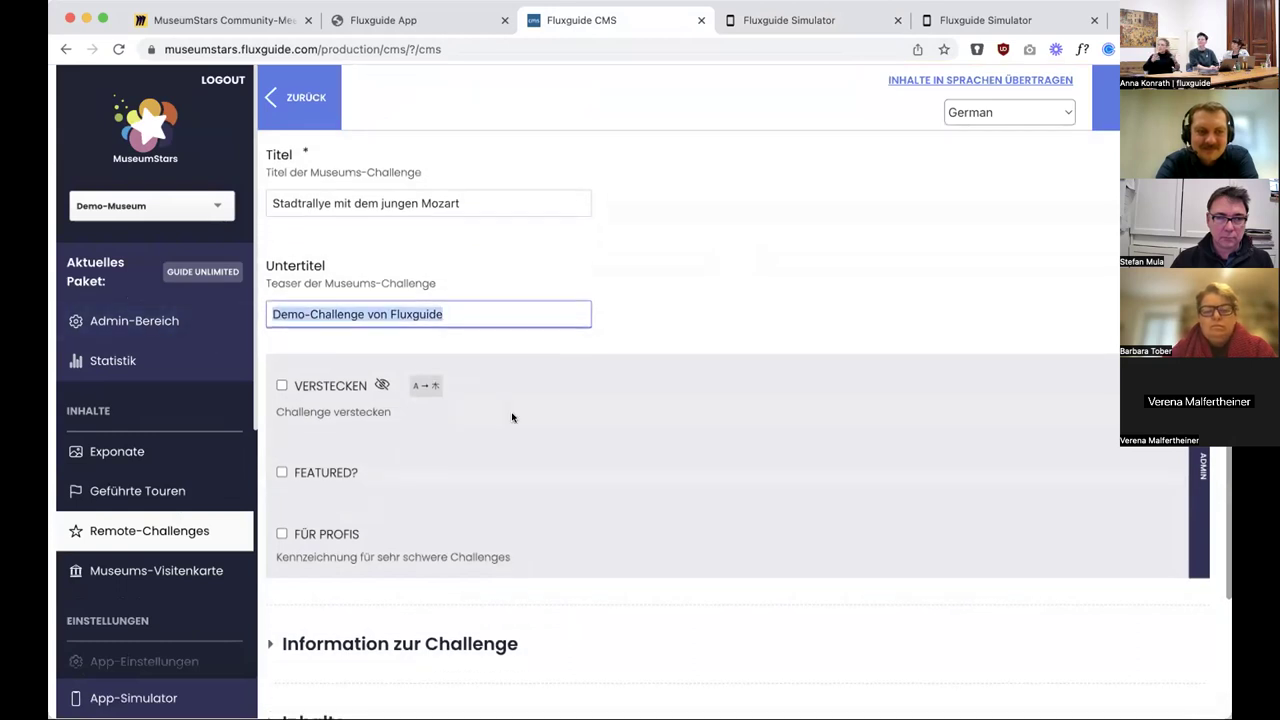
left_click(455, 487)
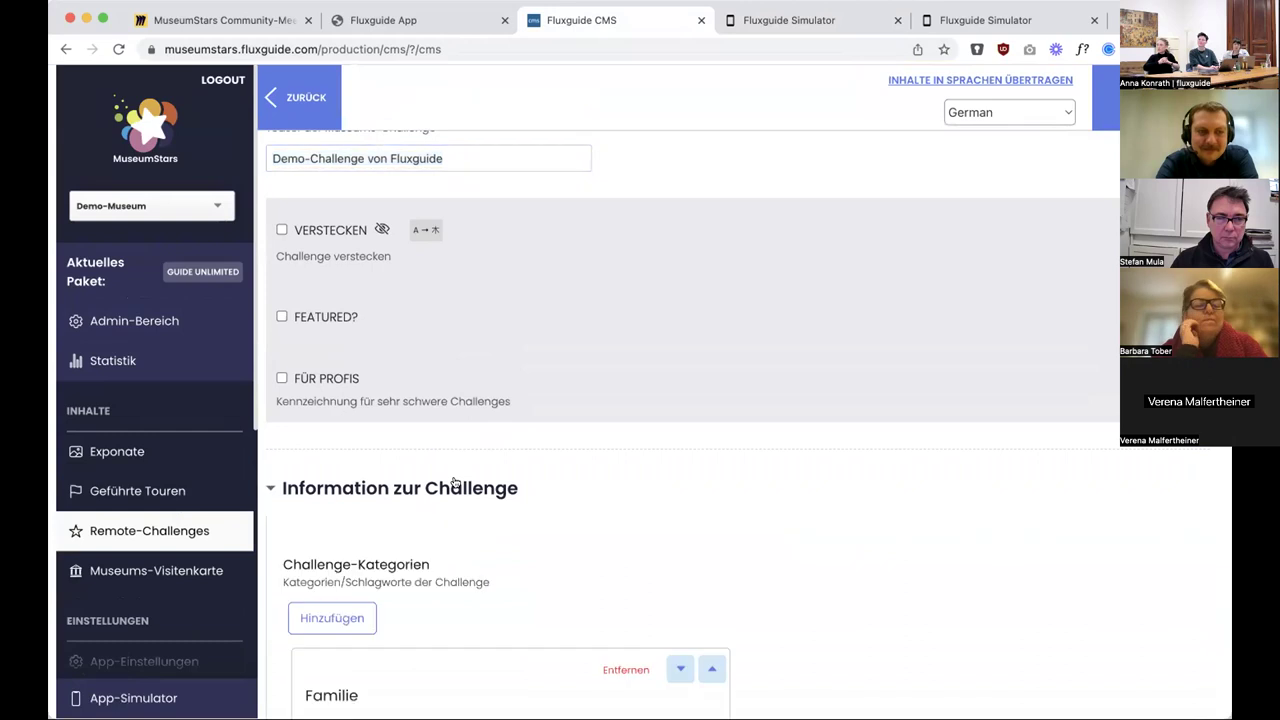
scroll(455, 483, "down", 3)
scroll(456, 481, "down", 1)
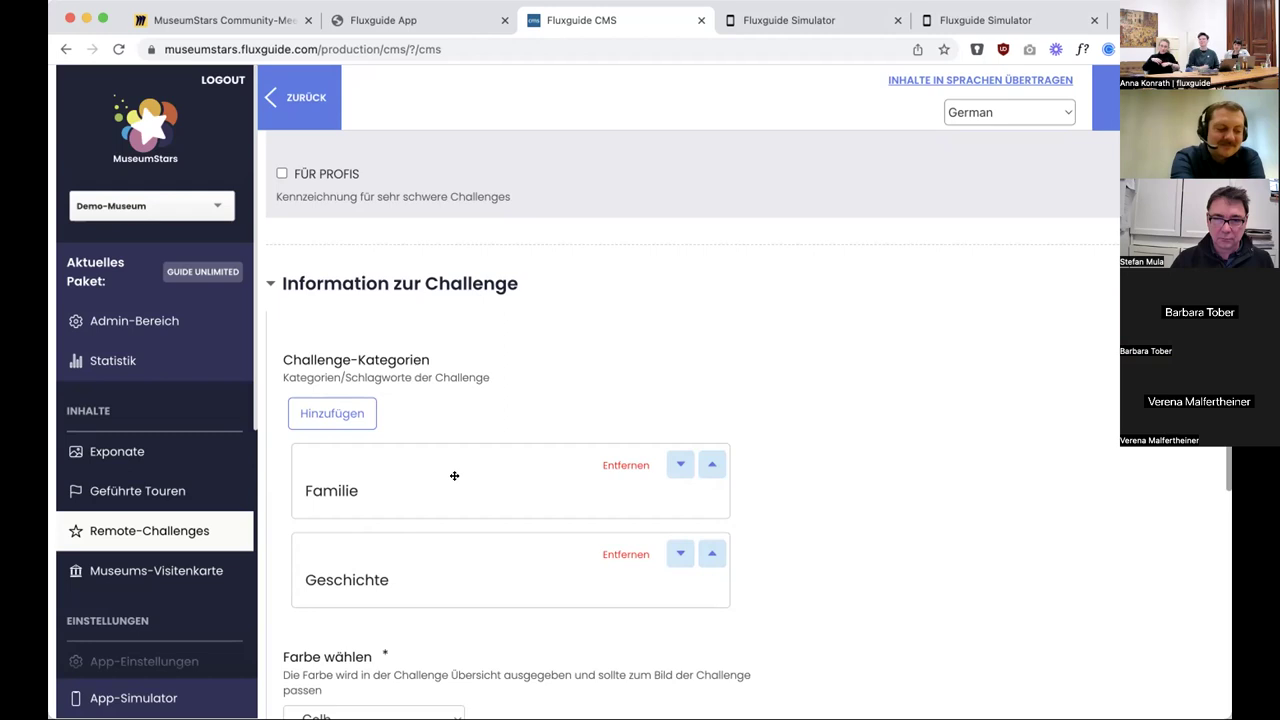
scroll(454, 476, "down", 5)
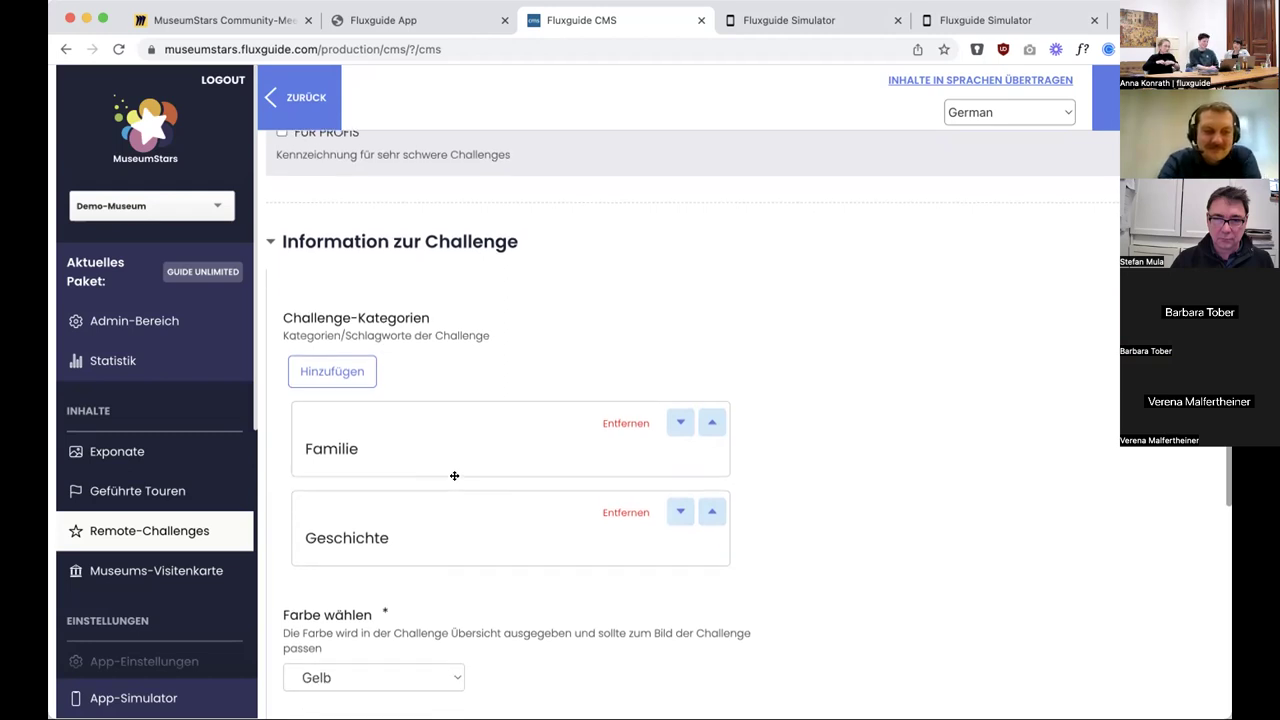
scroll(457, 482, "down", 5)
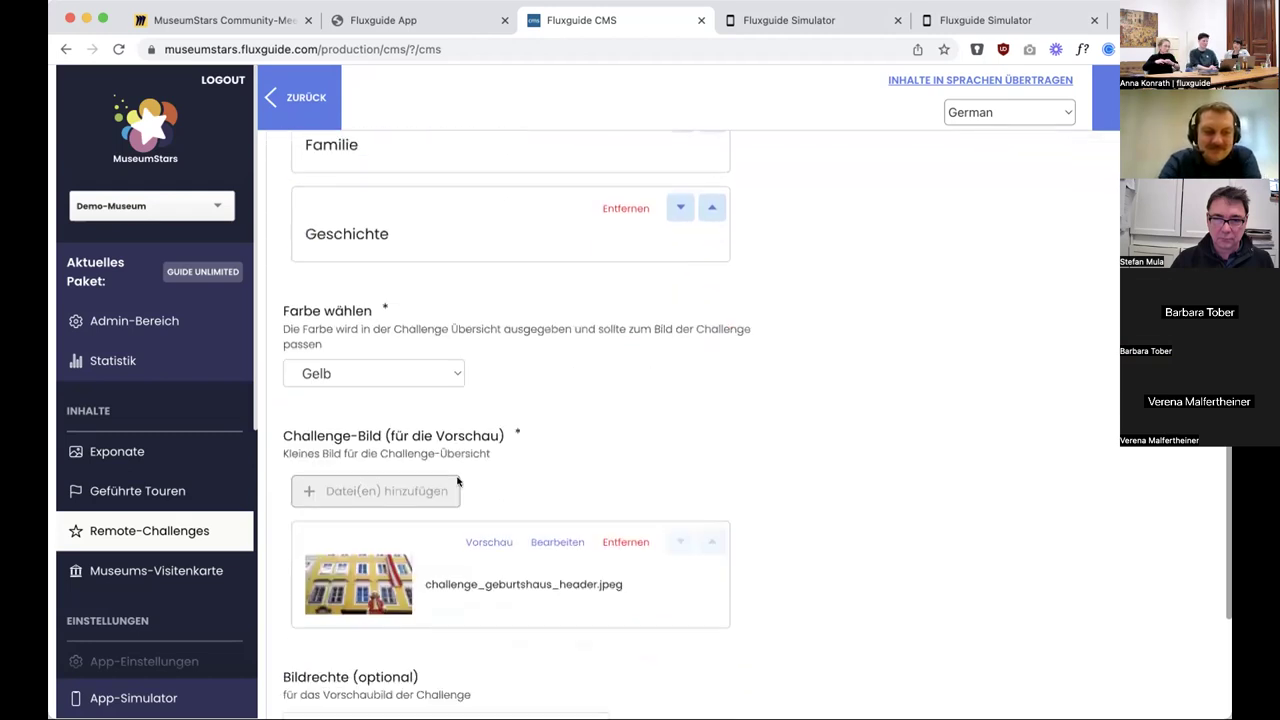
scroll(455, 480, "up", 10)
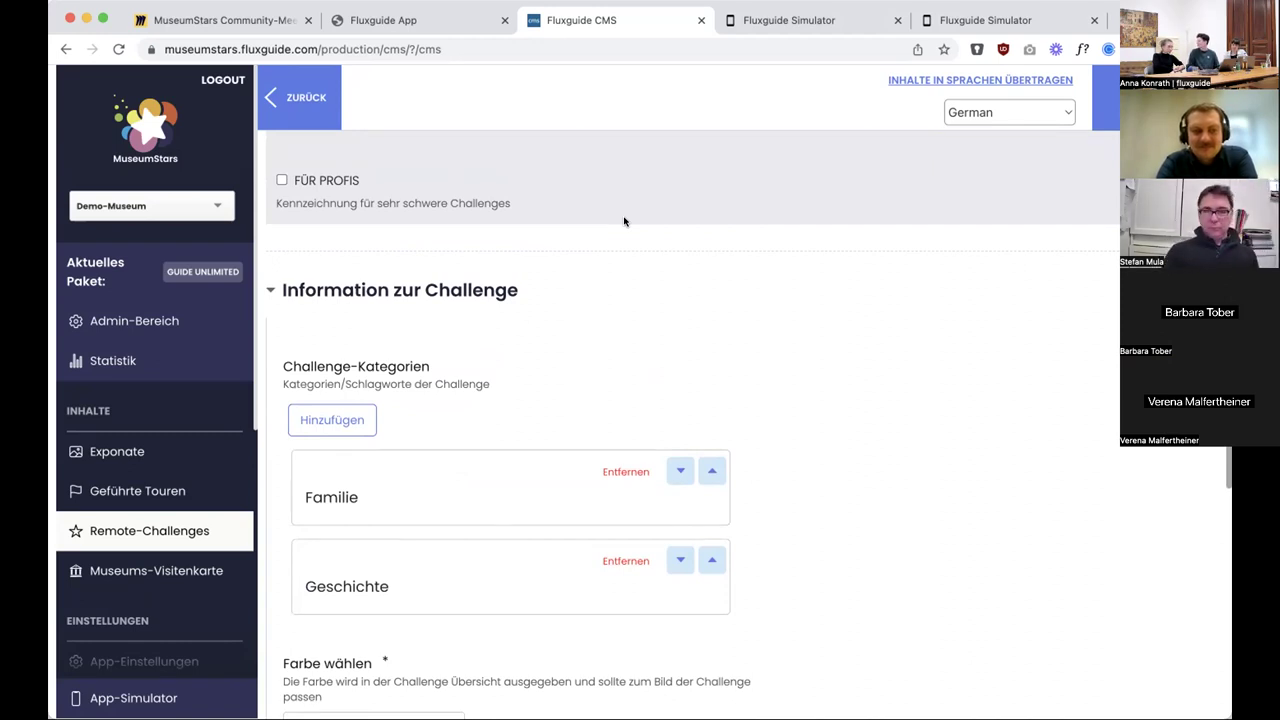
scroll(624, 221, "down", 10)
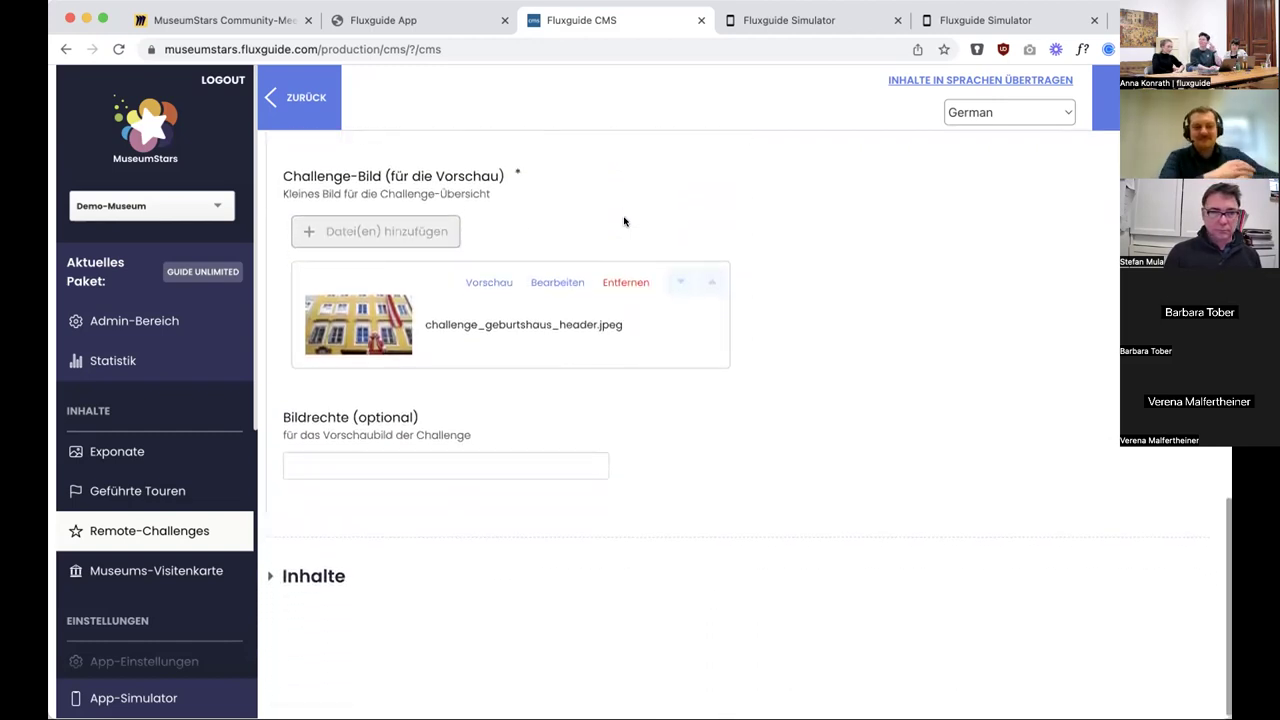
scroll(624, 221, "down", 1)
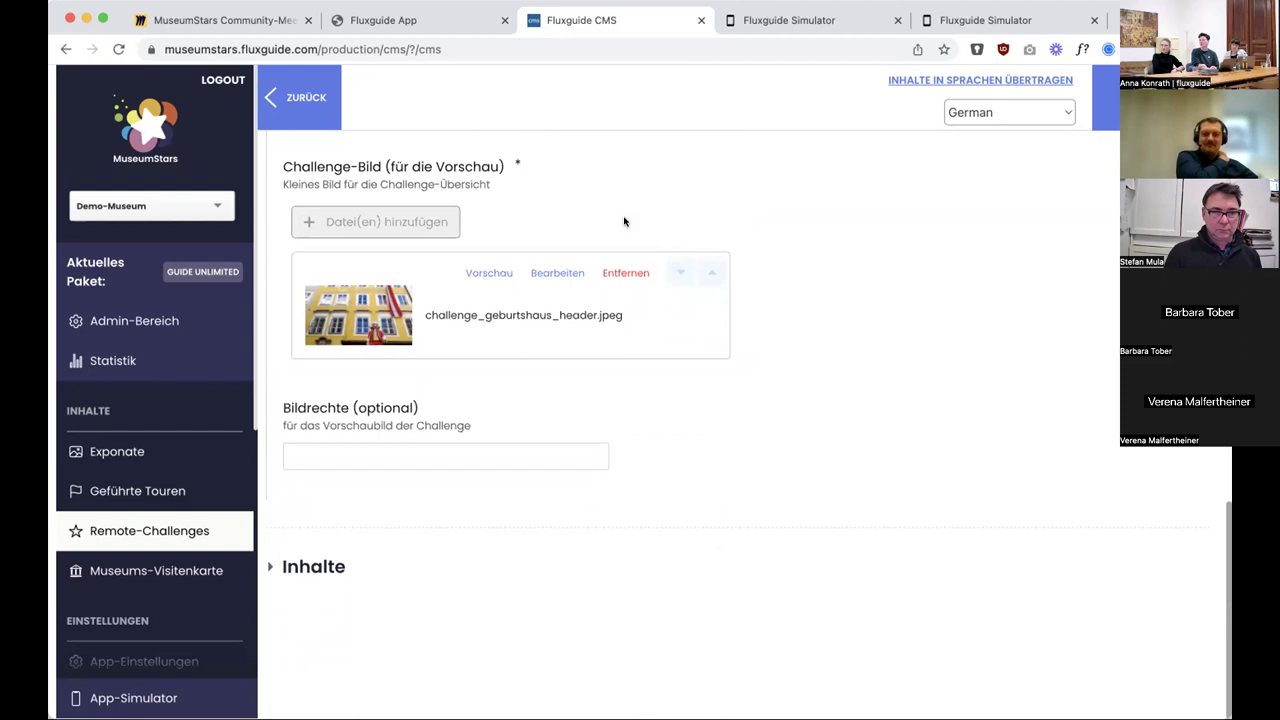
- Expand the "Inhalte" section and enlarge the text field of content card #1 to show its full text
left_click(323, 565)
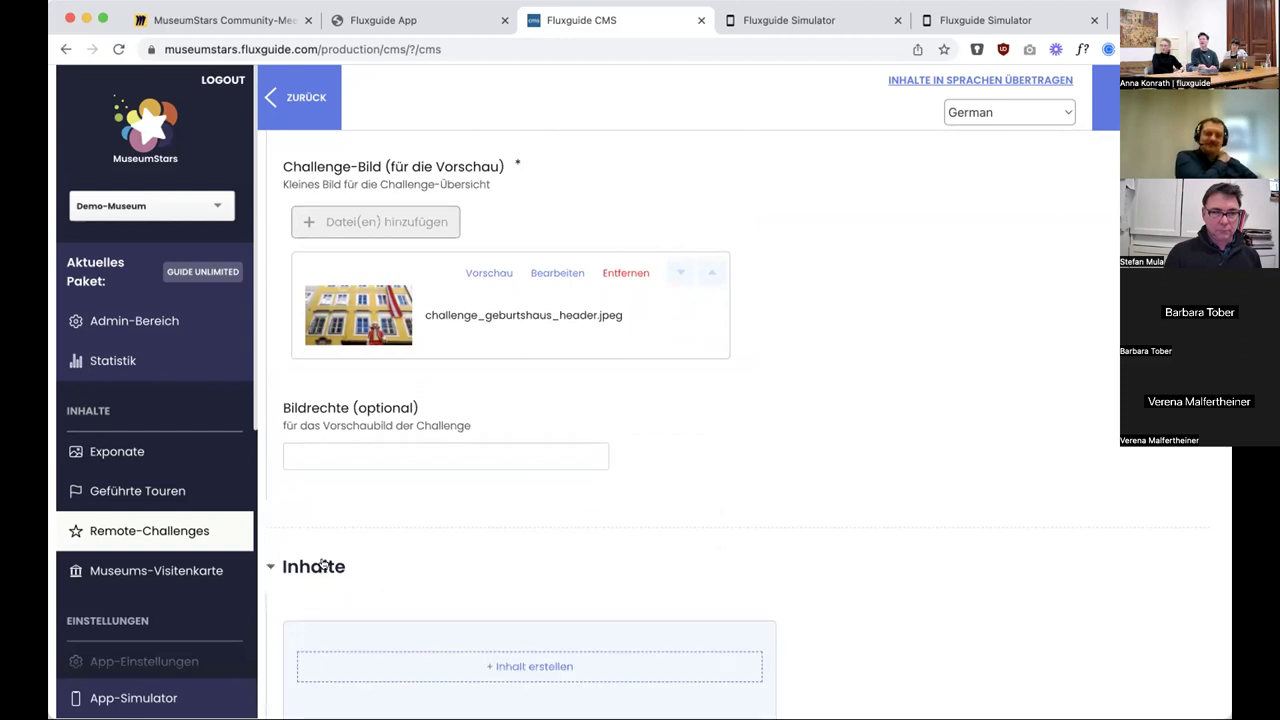
scroll(323, 565, "down", 5)
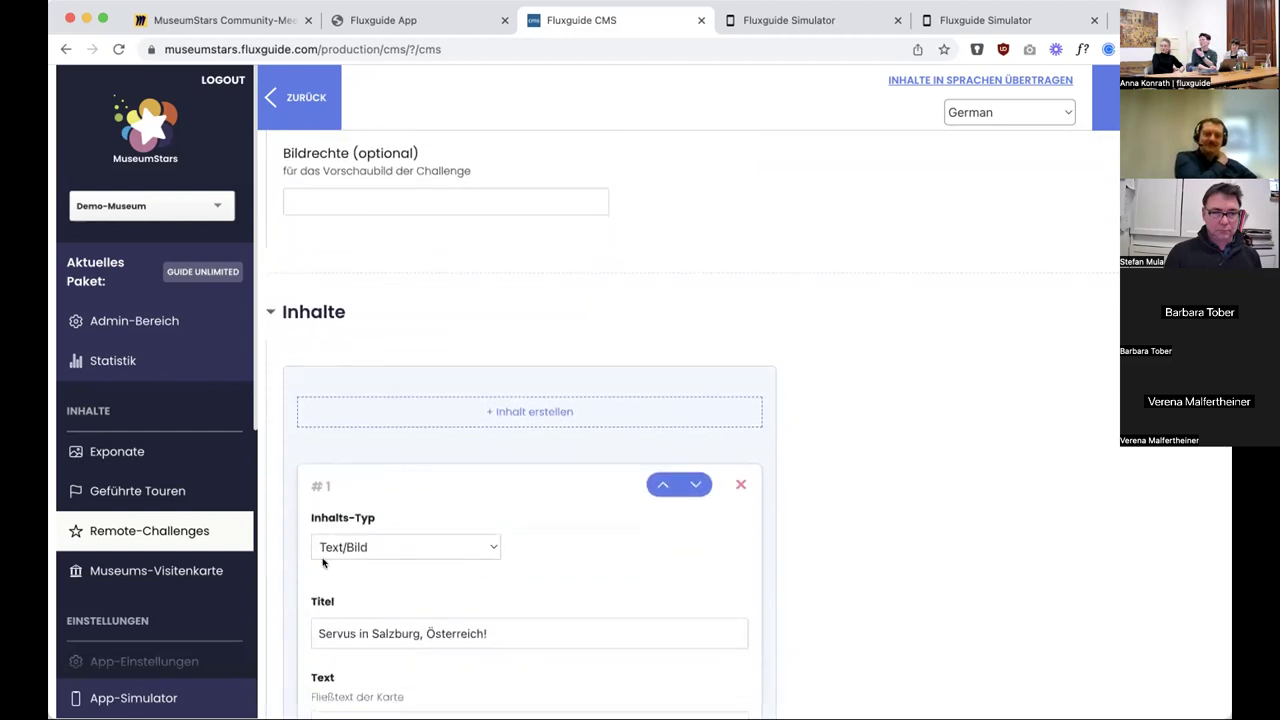
scroll(323, 565, "down", 2)
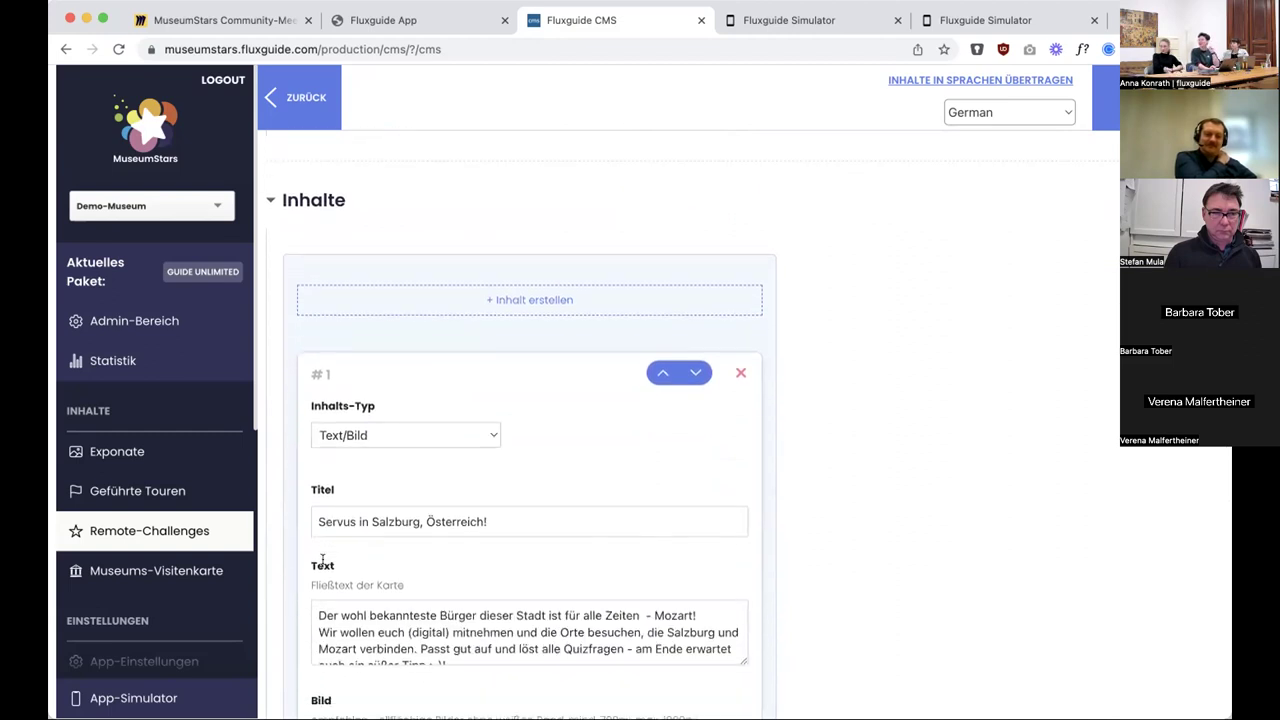
scroll(323, 560, "down", 3)
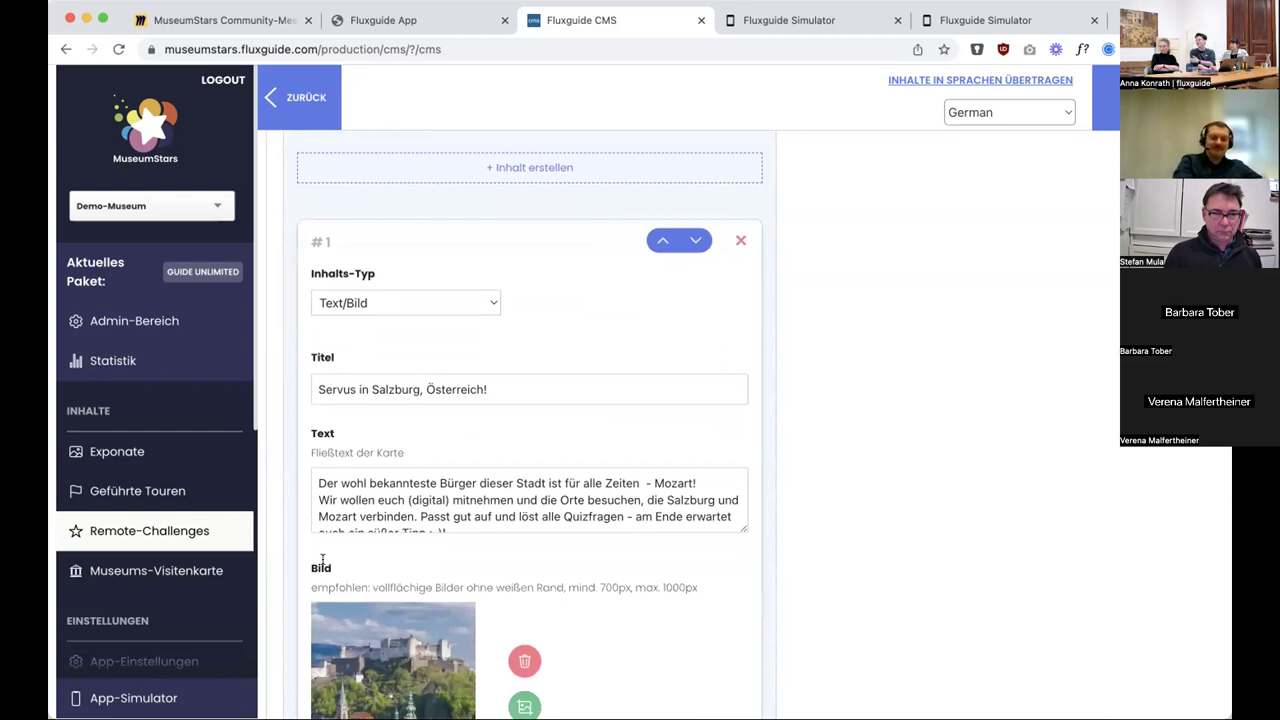
scroll(323, 560, "down", 5)
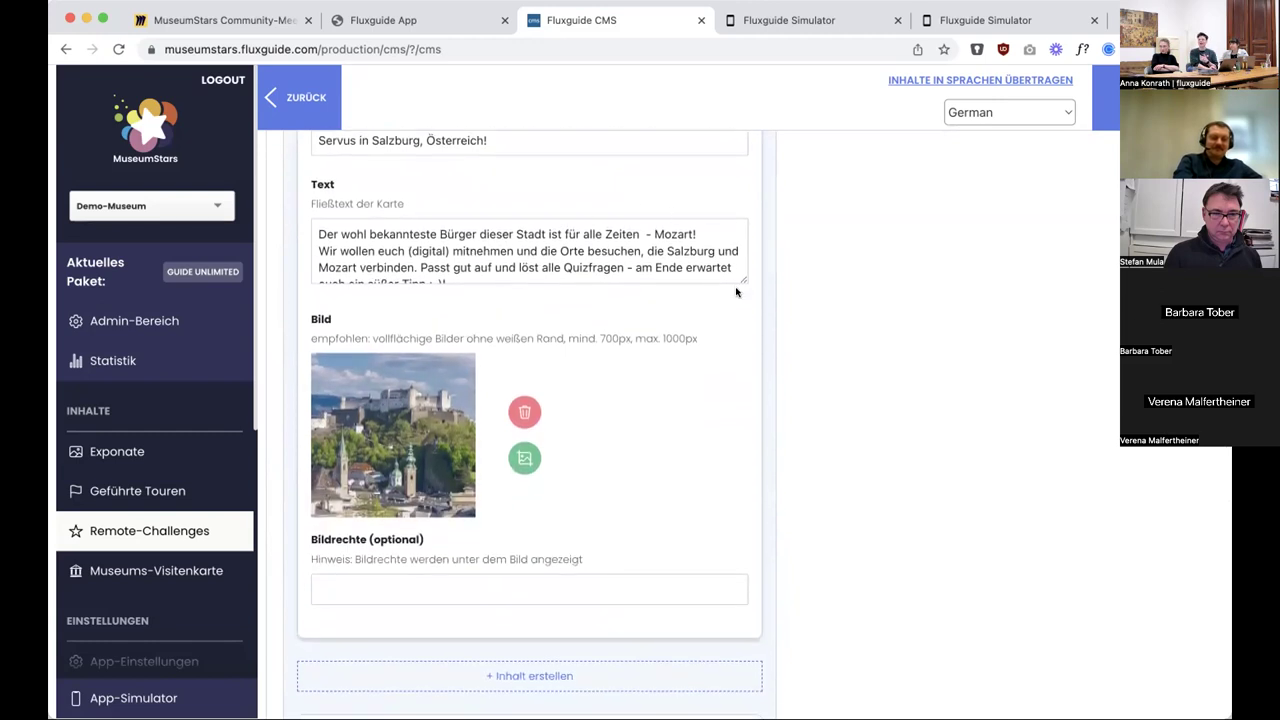
left_click_drag(741, 281, 725, 365)
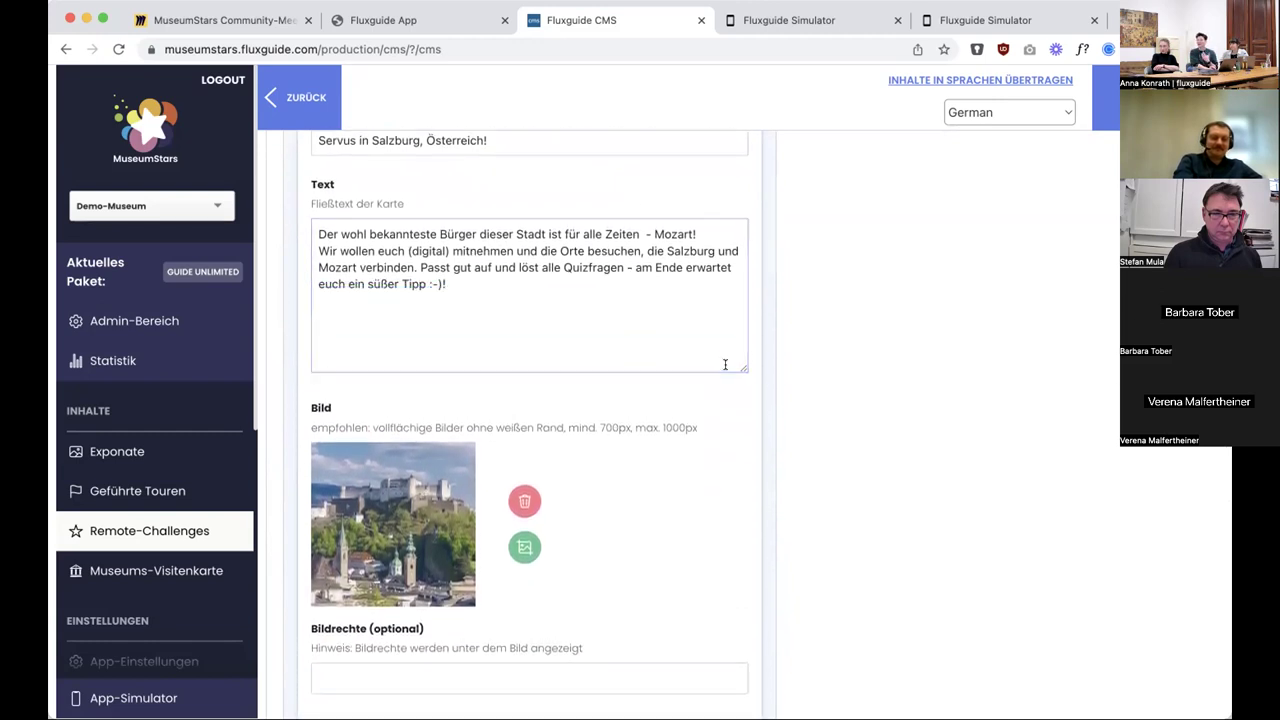
- Review the following content cards, view the multiple-choice quiz about food with its question and image, and return to the challenge
scroll(621, 515, "down", 5)
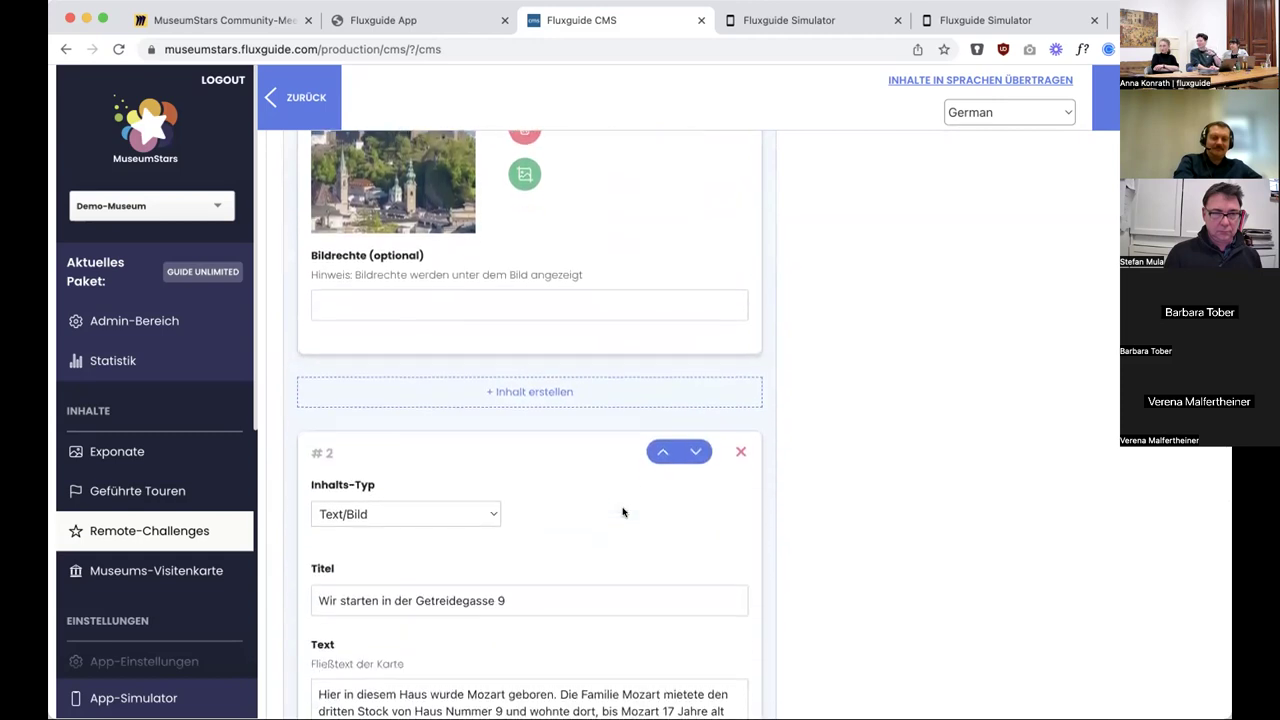
scroll(622, 512, "down", 2)
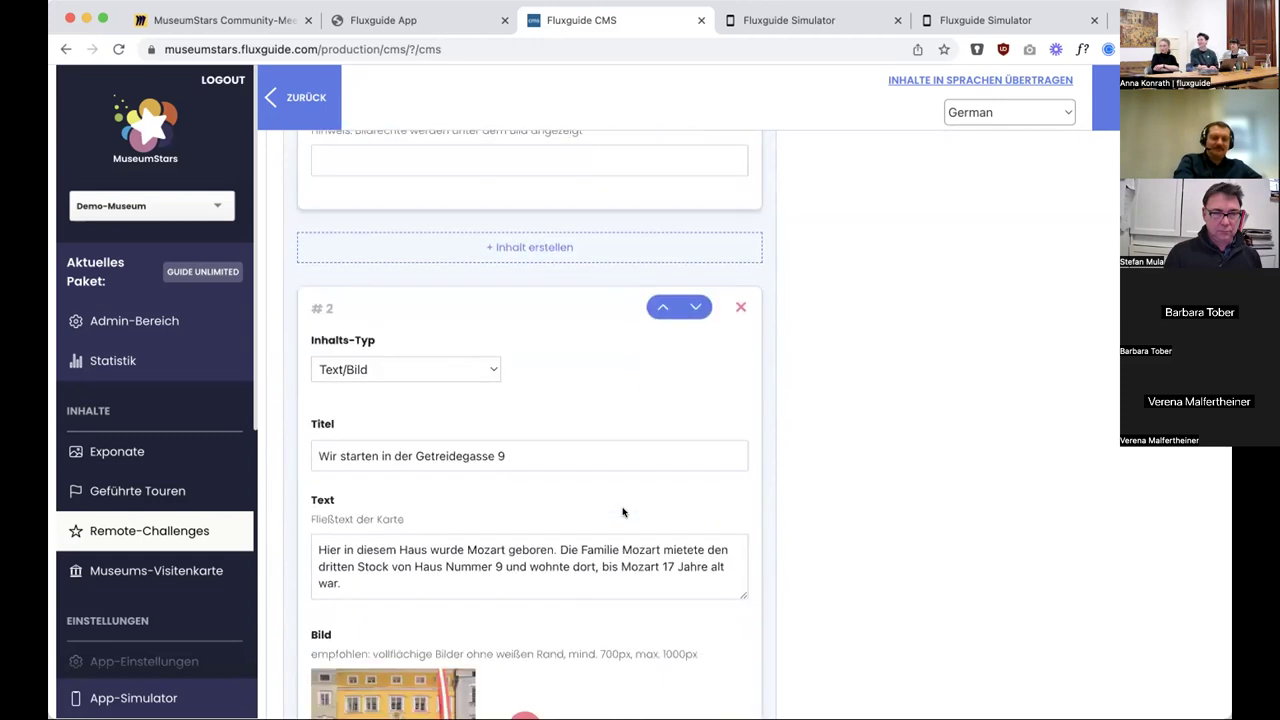
scroll(622, 512, "down", 5)
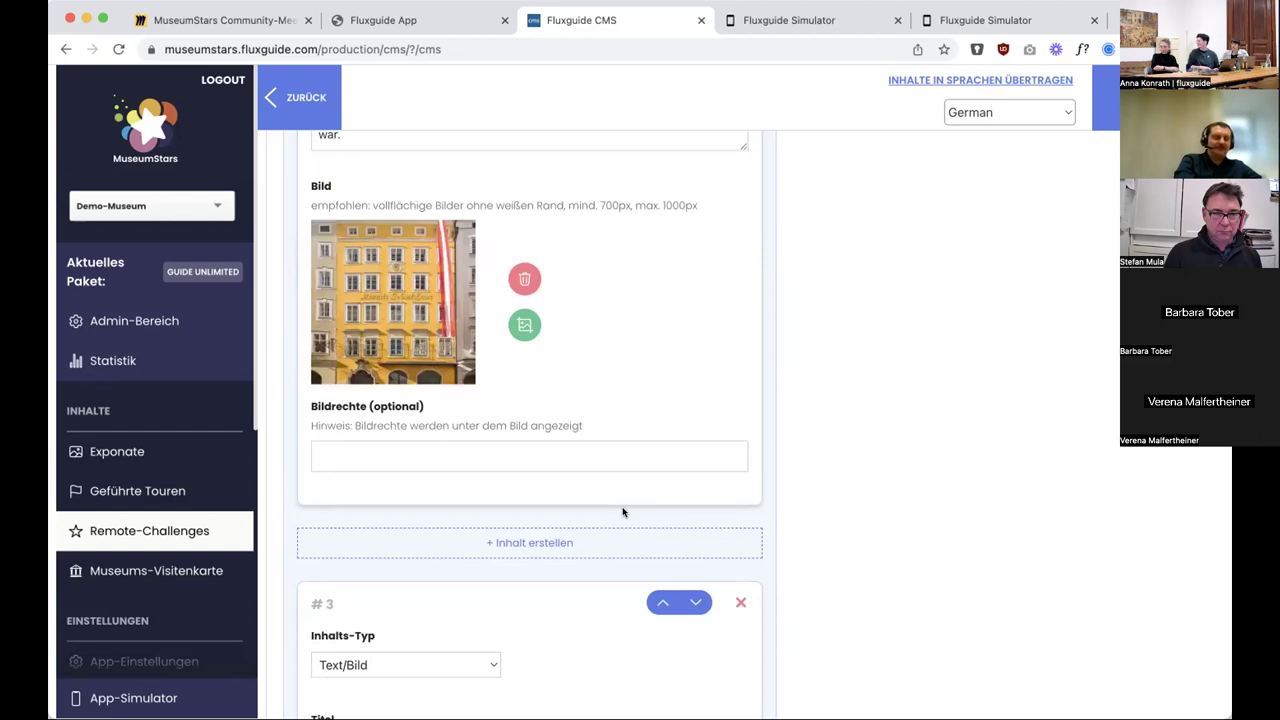
scroll(622, 512, "down", 3)
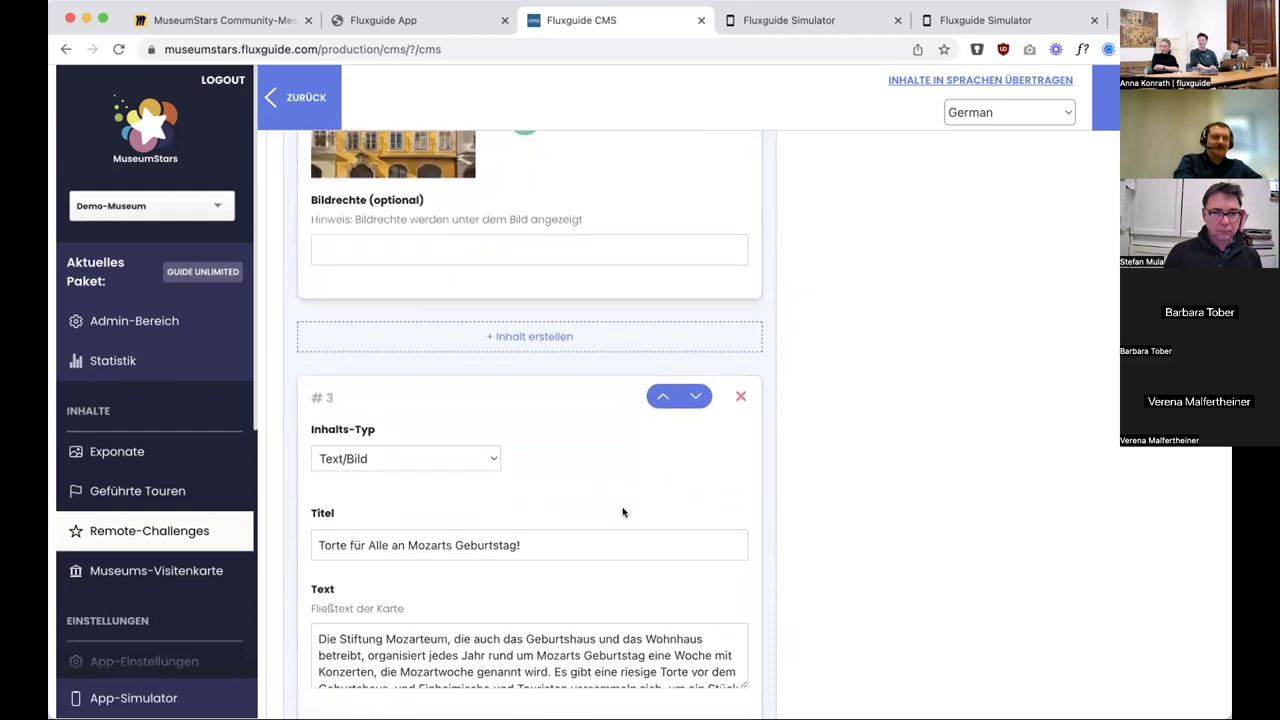
scroll(622, 512, "down", 3)
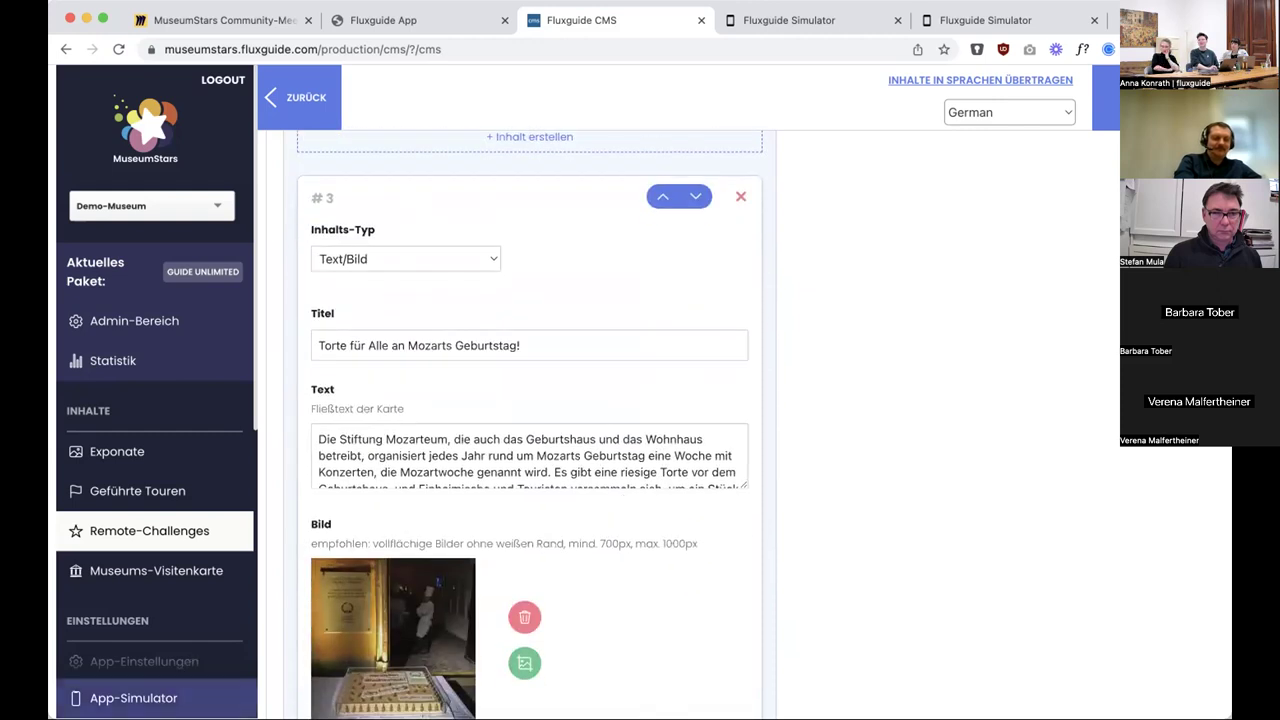
scroll(656, 505, "down", 3)
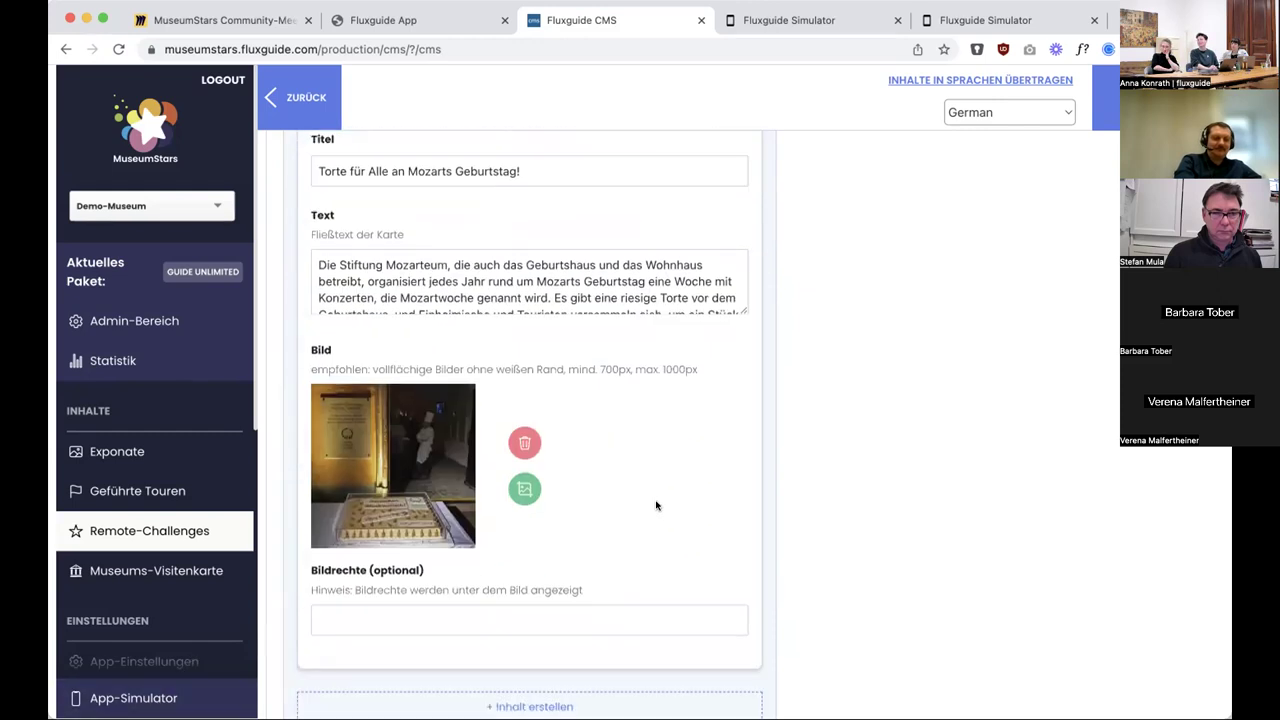
scroll(656, 505, "down", 10)
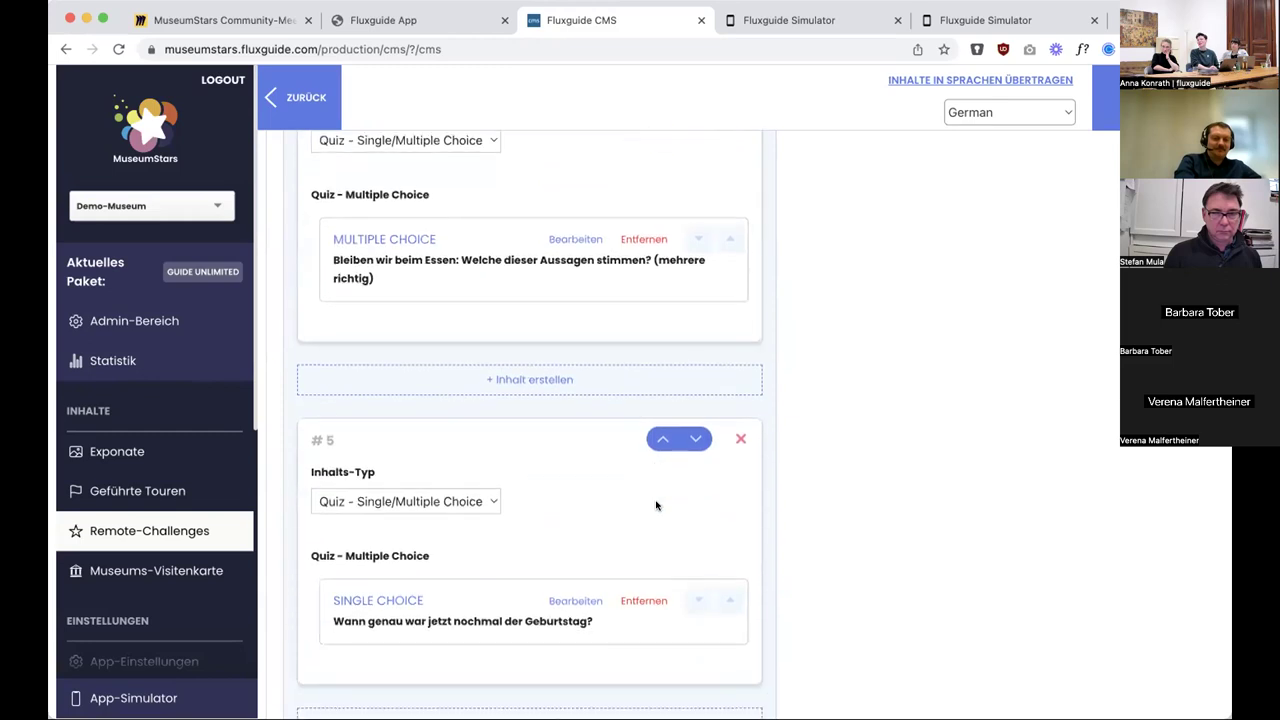
left_click(572, 240)
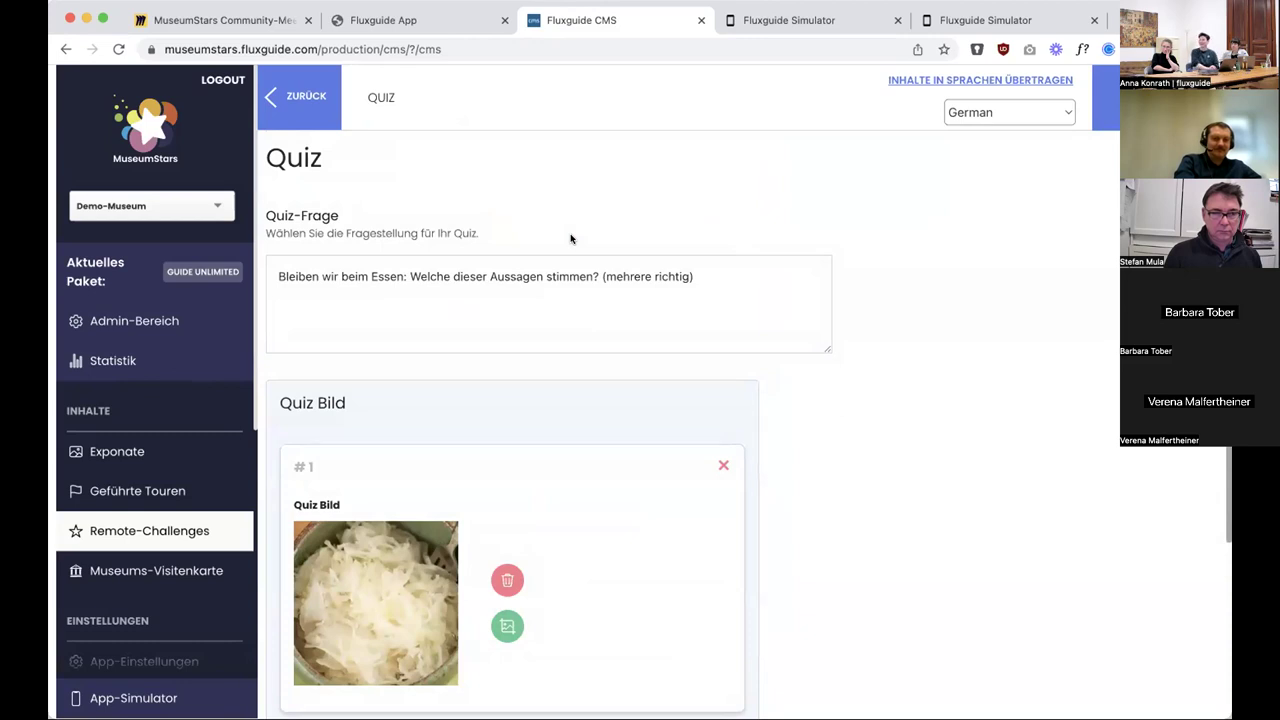
scroll(571, 238, "down", 3)
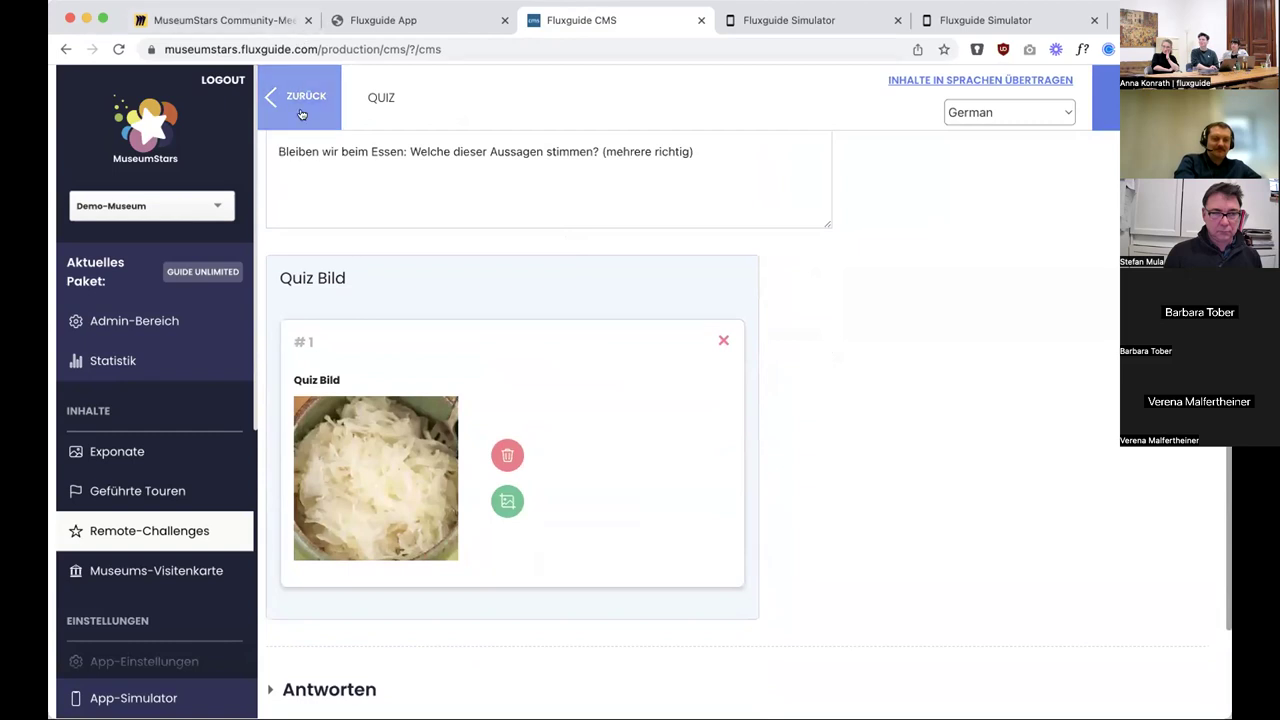
left_click(301, 114)
- Look through the remaining content cards to card #18 and view its available content types, keeping "Quiz - Matrix" selected
scroll(374, 491, "down", 5)
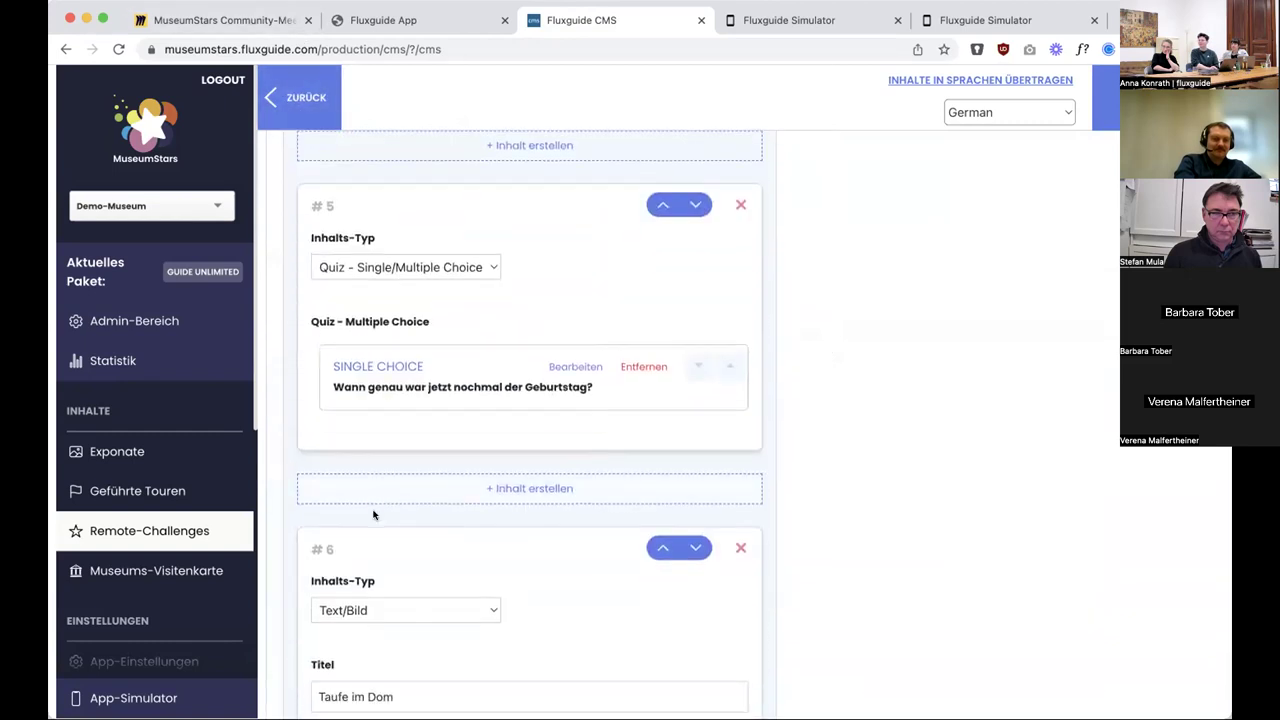
scroll(374, 514, "down", 10)
scroll(375, 514, "down", 20)
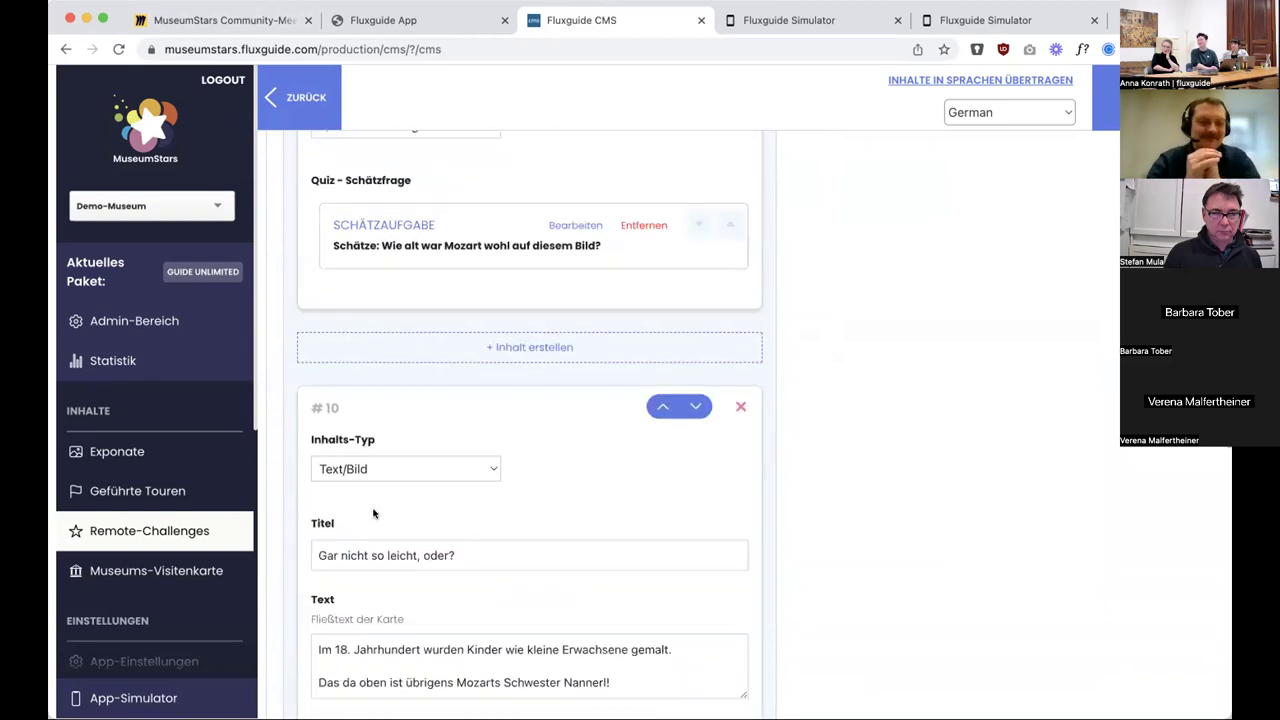
scroll(374, 514, "down", 15)
scroll(374, 509, "down", 20)
scroll(374, 510, "down", 20)
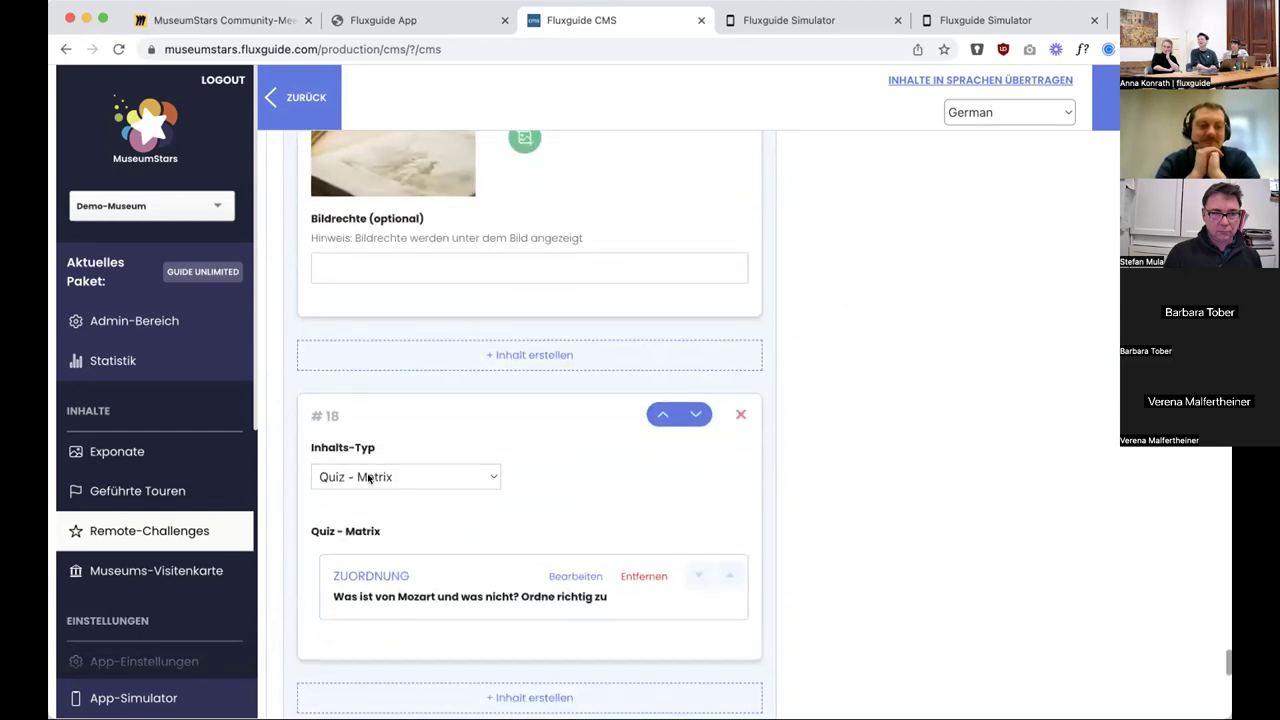
left_click(368, 478)
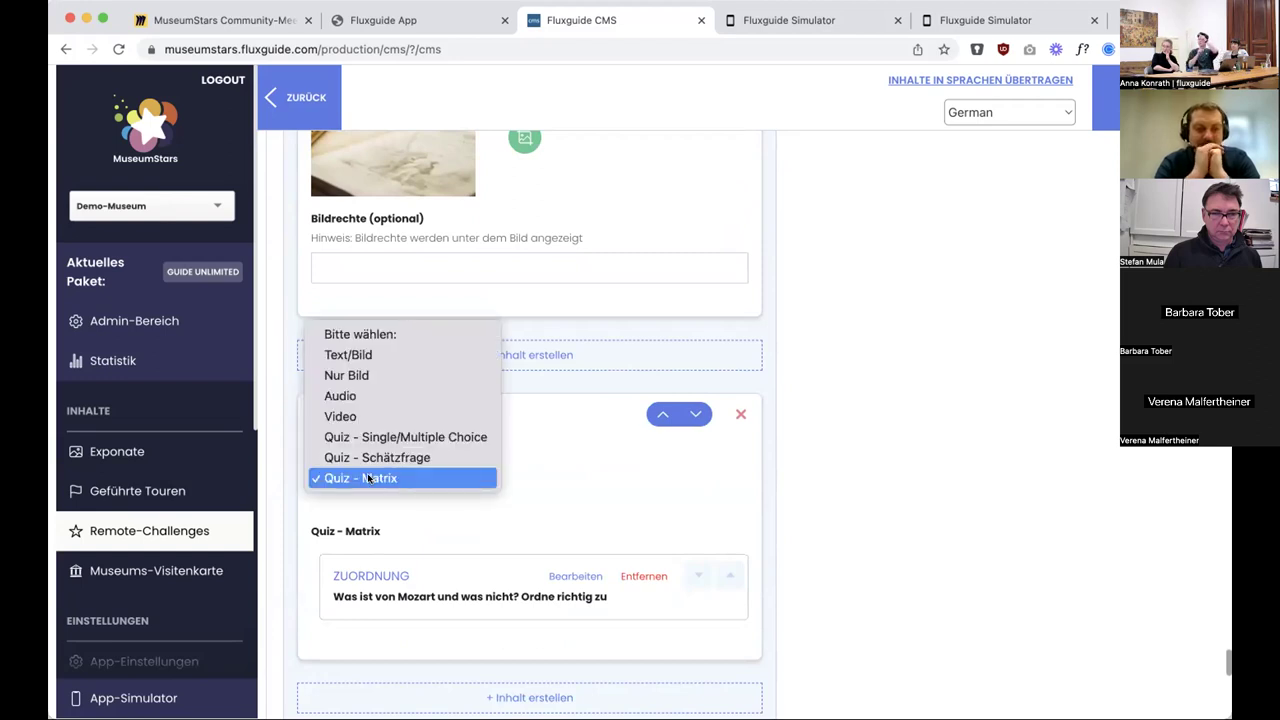
left_click(367, 478)
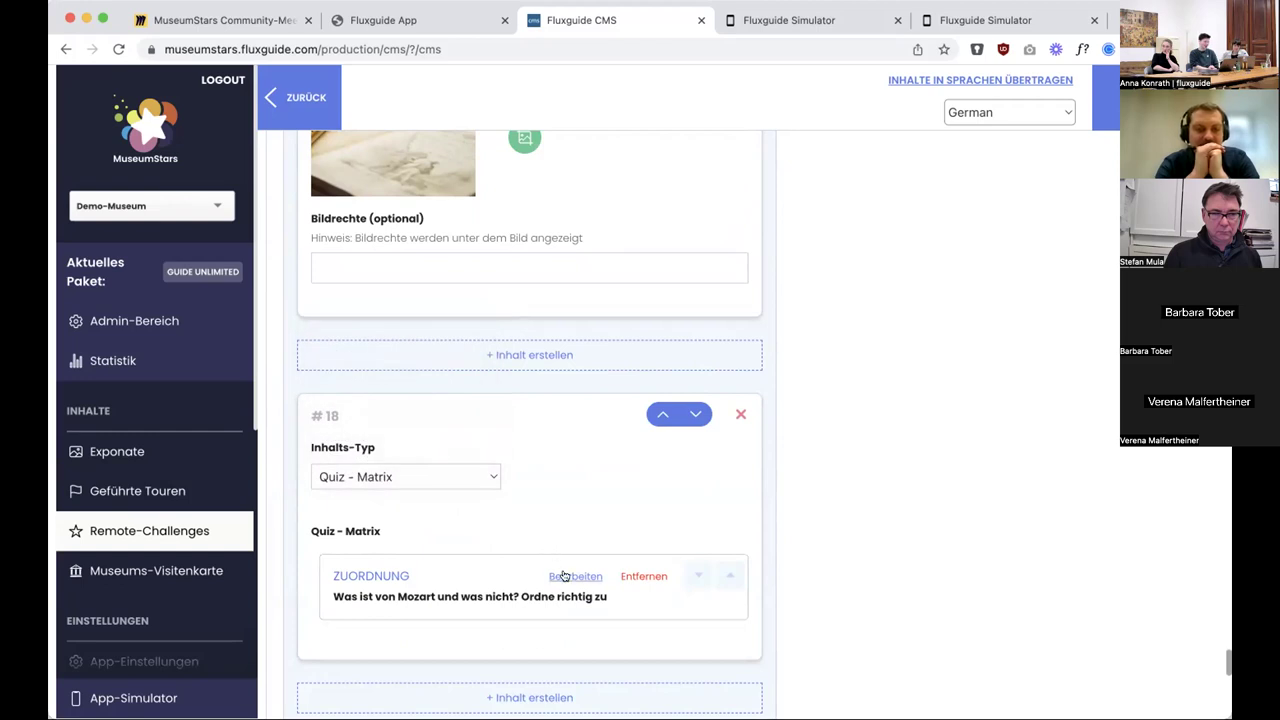
- Open the matrix quiz of content card #18 for editing and highlight "Ordne richtig zu" in its question
left_click(564, 577)
triple_click(591, 309)
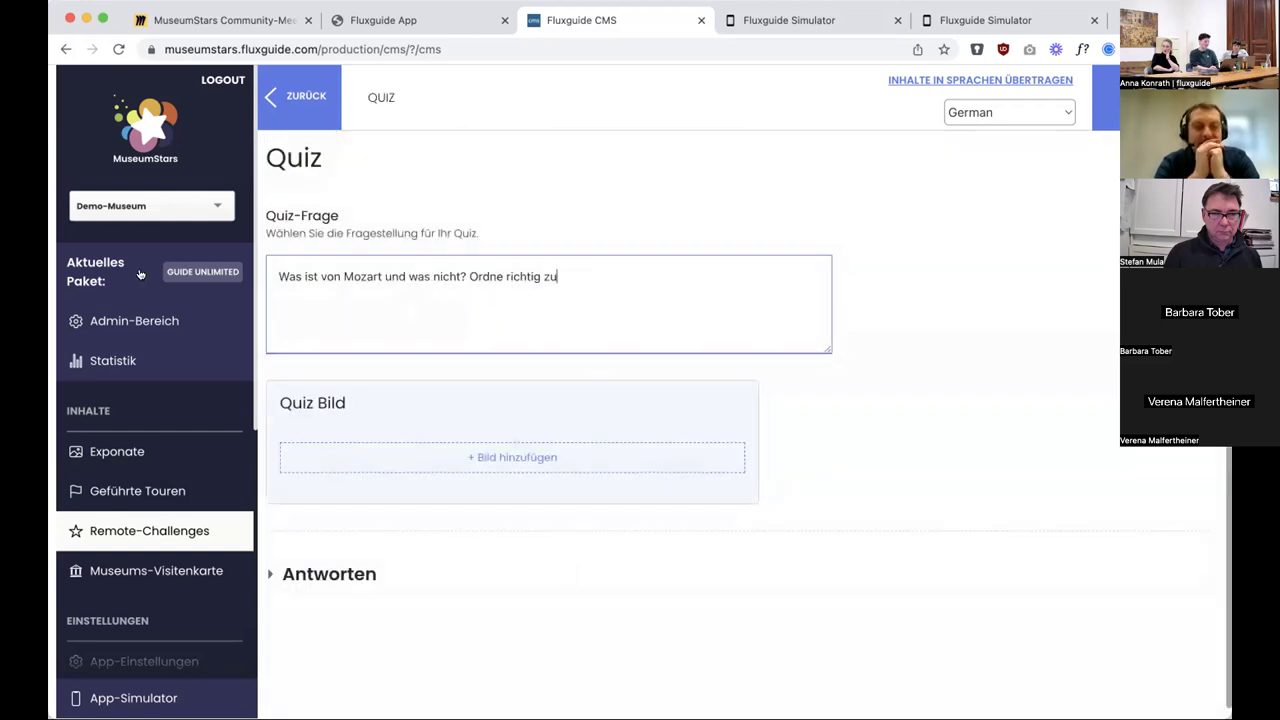
left_click(553, 277)
left_click_drag(556, 277, 470, 274)
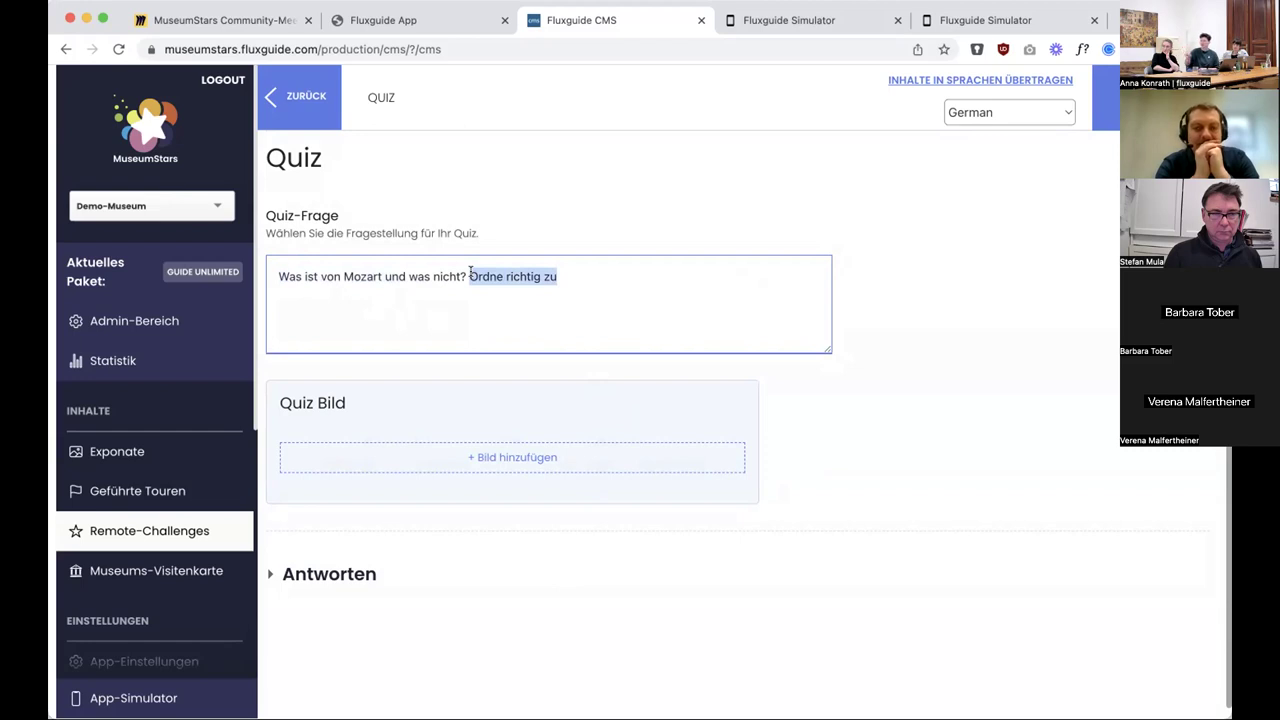
- Expand the "Antworten" section and view the assignment types available for pair #1, keeping "Text zu Text" selected
left_click(325, 575)
scroll(322, 574, "down", 3)
scroll(321, 573, "down", 3)
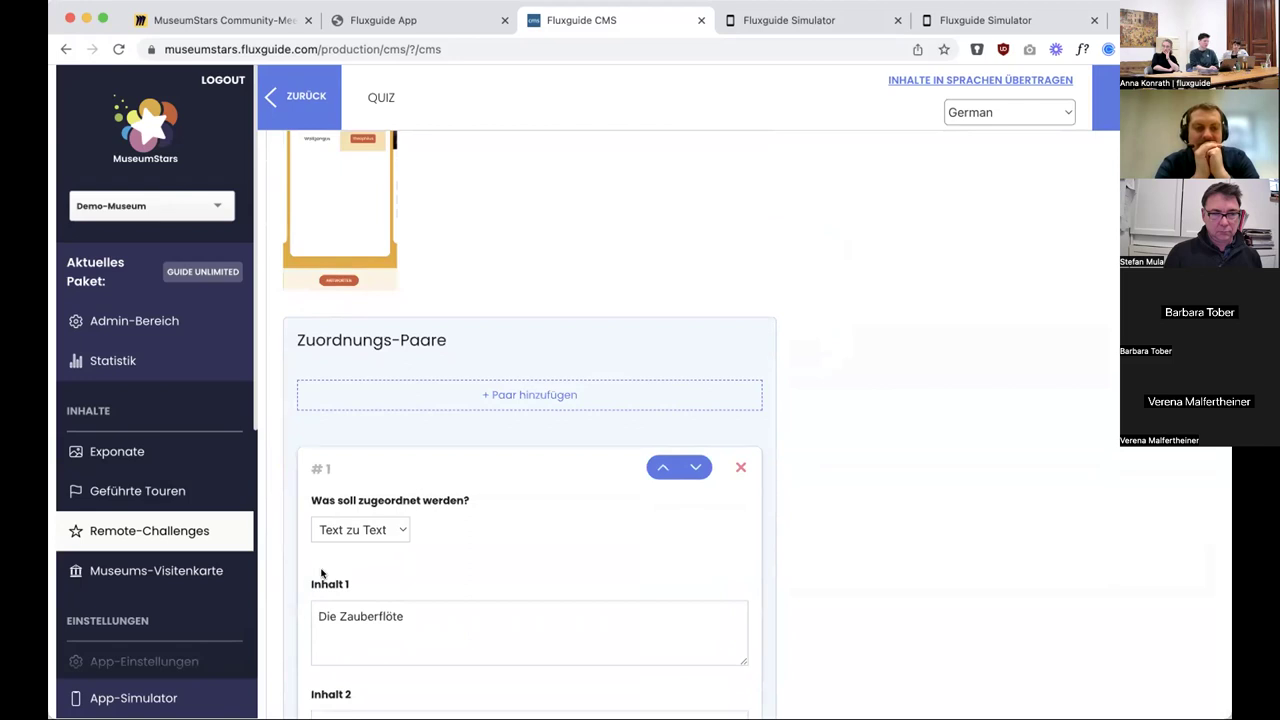
scroll(438, 444, "down", 1)
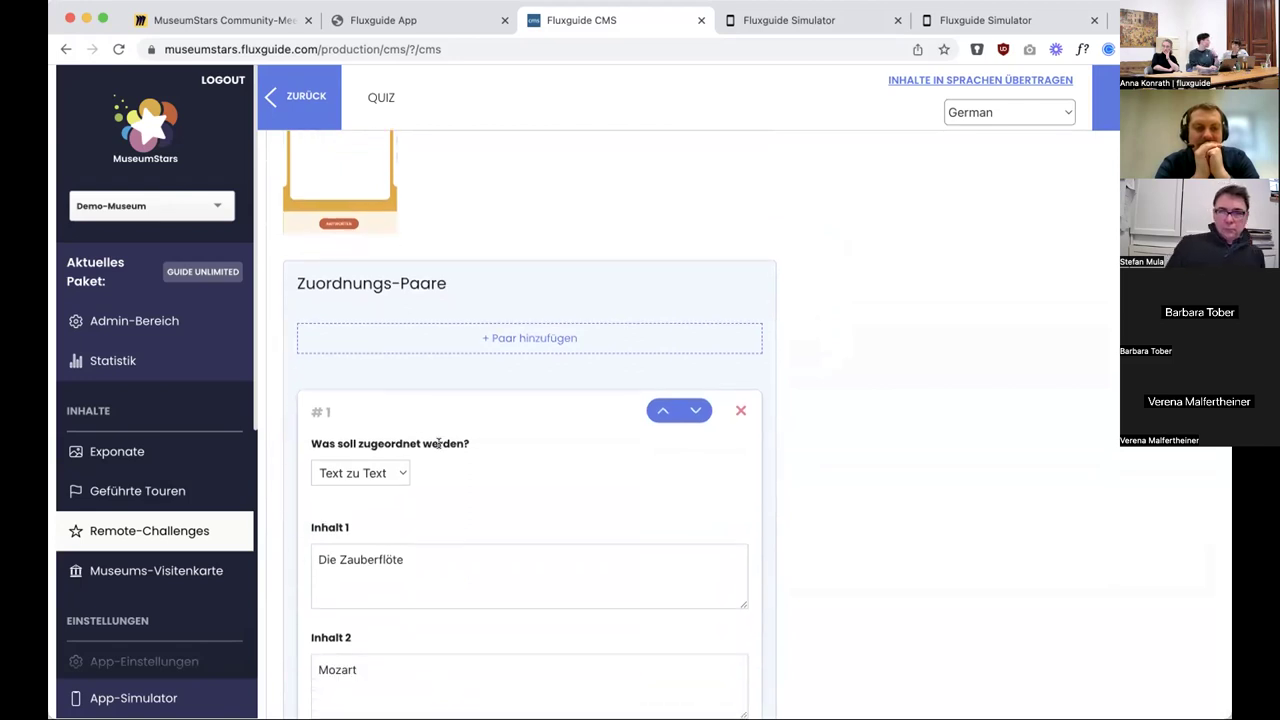
scroll(438, 445, "down", 2)
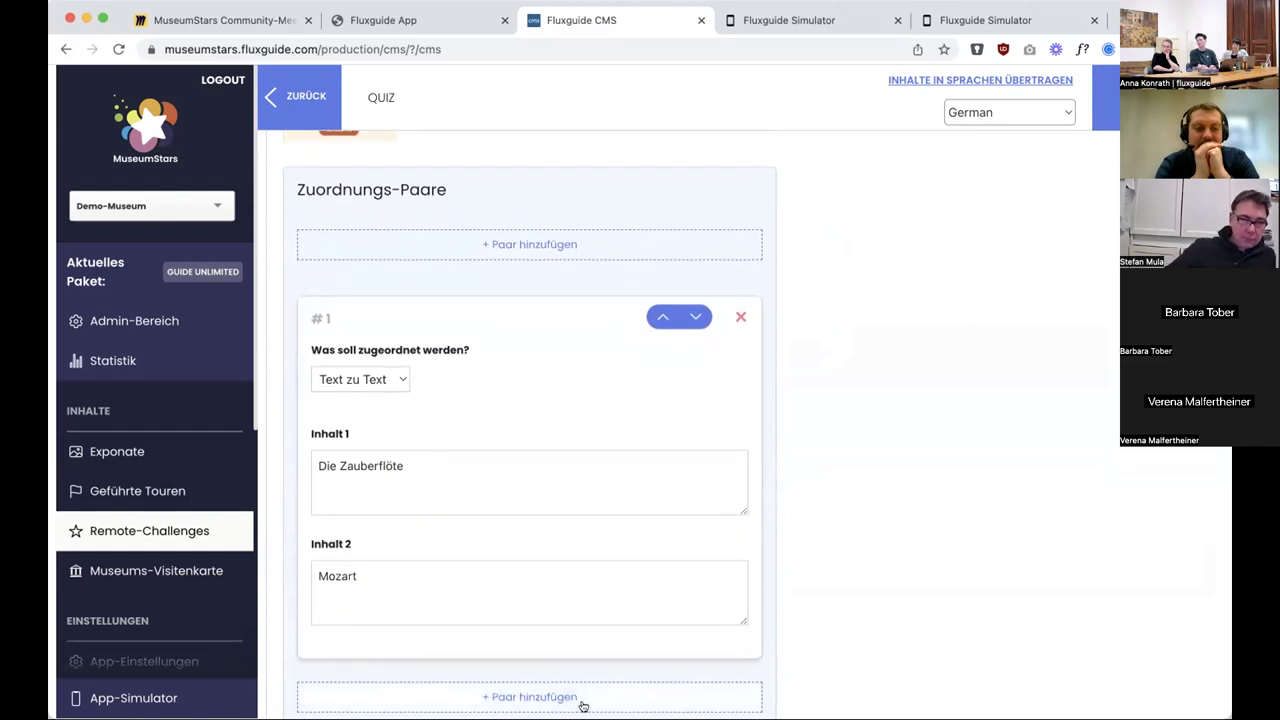
left_click(337, 379)
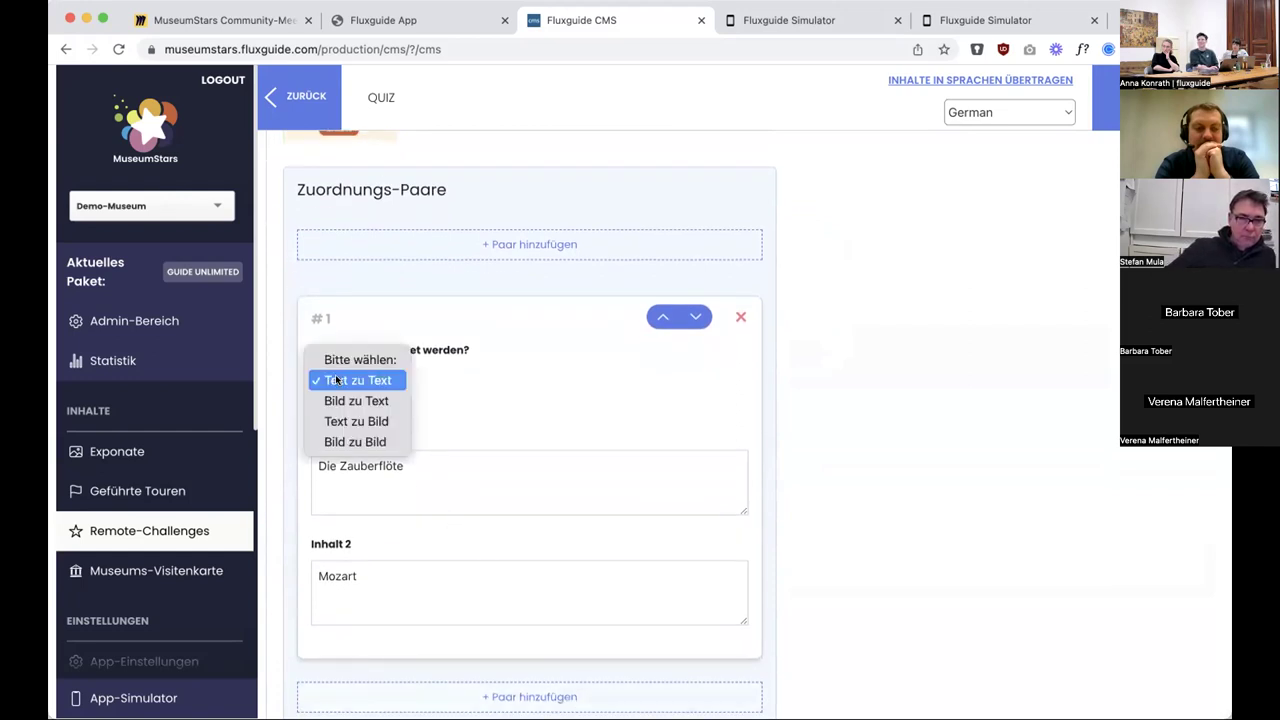
left_click(489, 406)
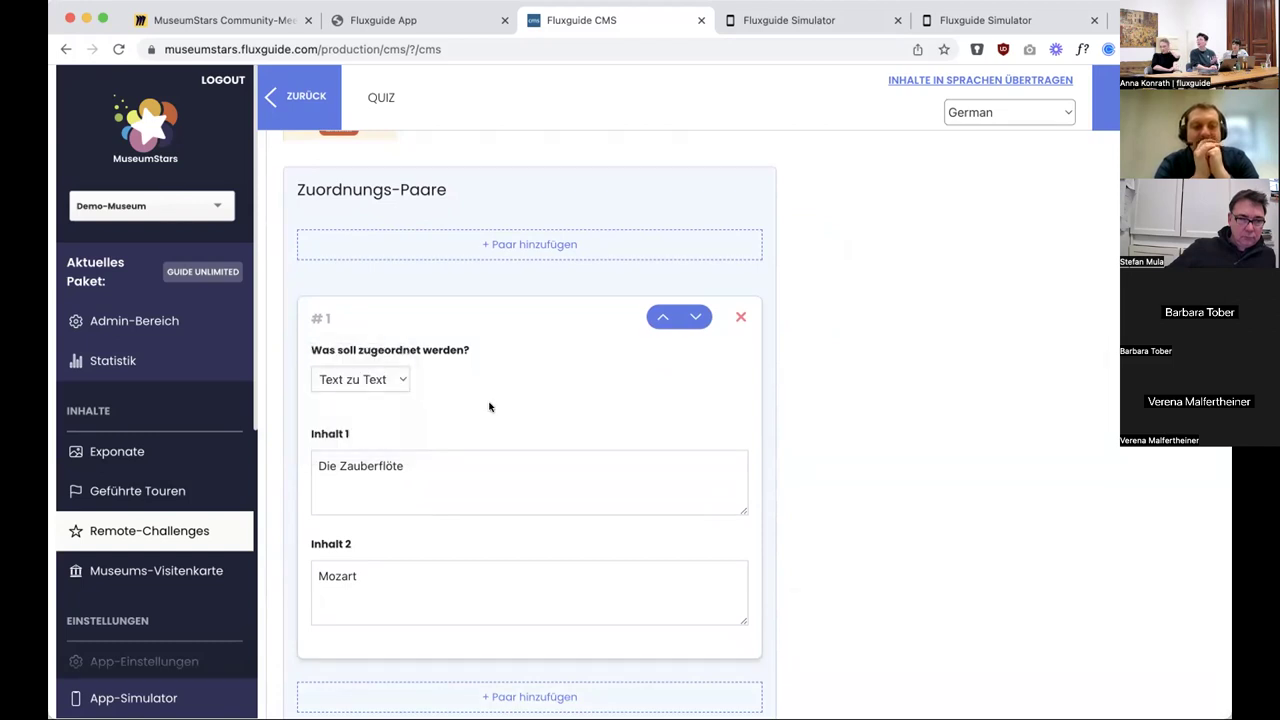
left_click(325, 374)
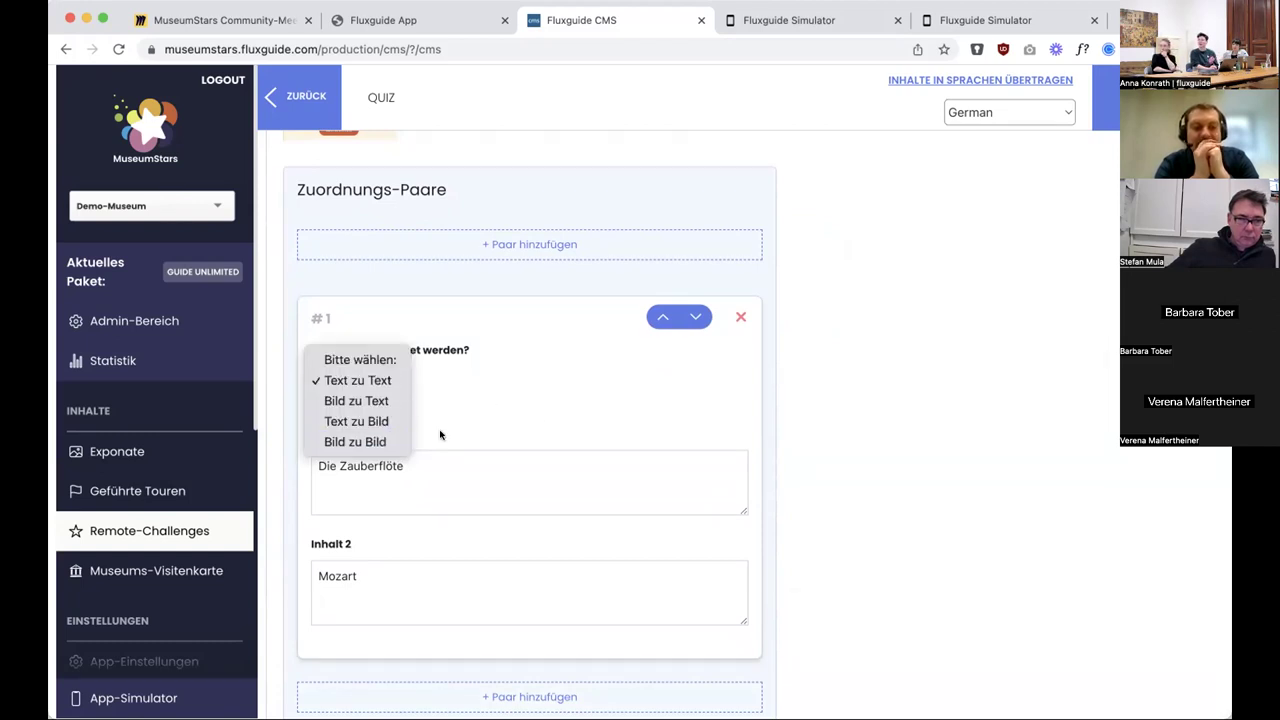
left_click(545, 414)
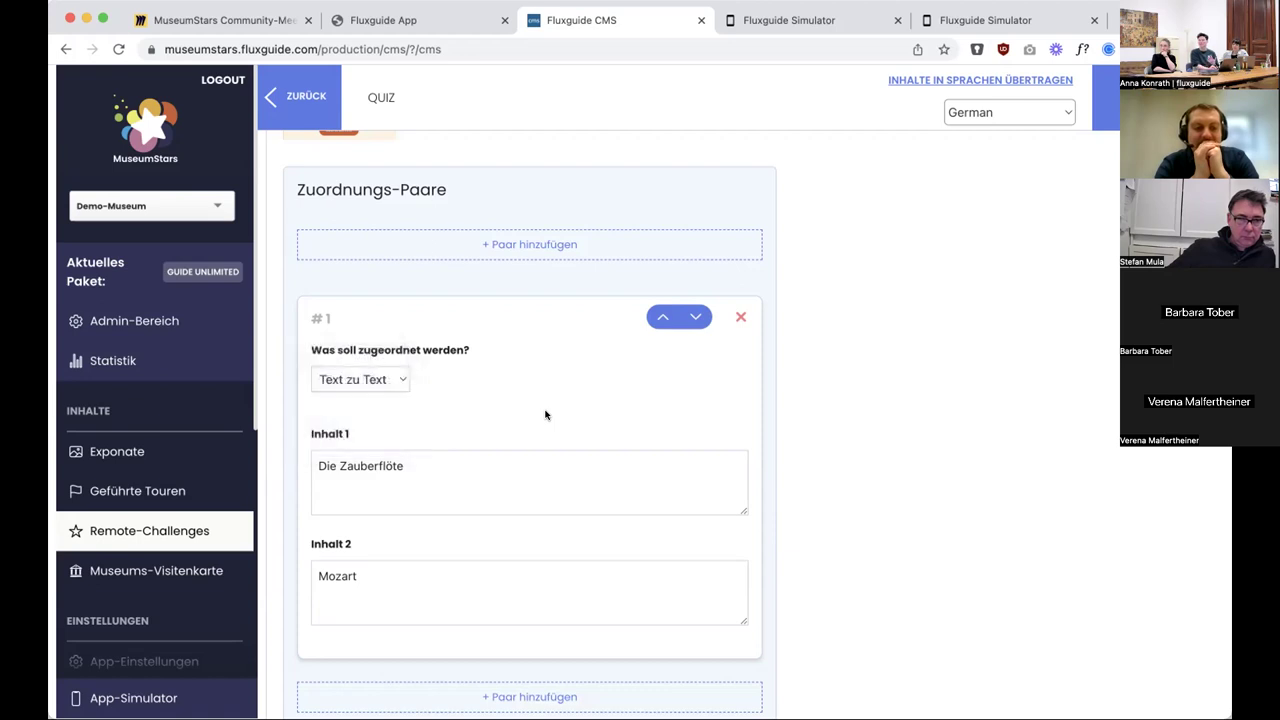
- Review the quiz question and pair #1 again, and look briefly at the challenge in the Fluxguide Simulator before returning to the CMS
scroll(545, 414, "down", 2)
scroll(545, 414, "up", 7)
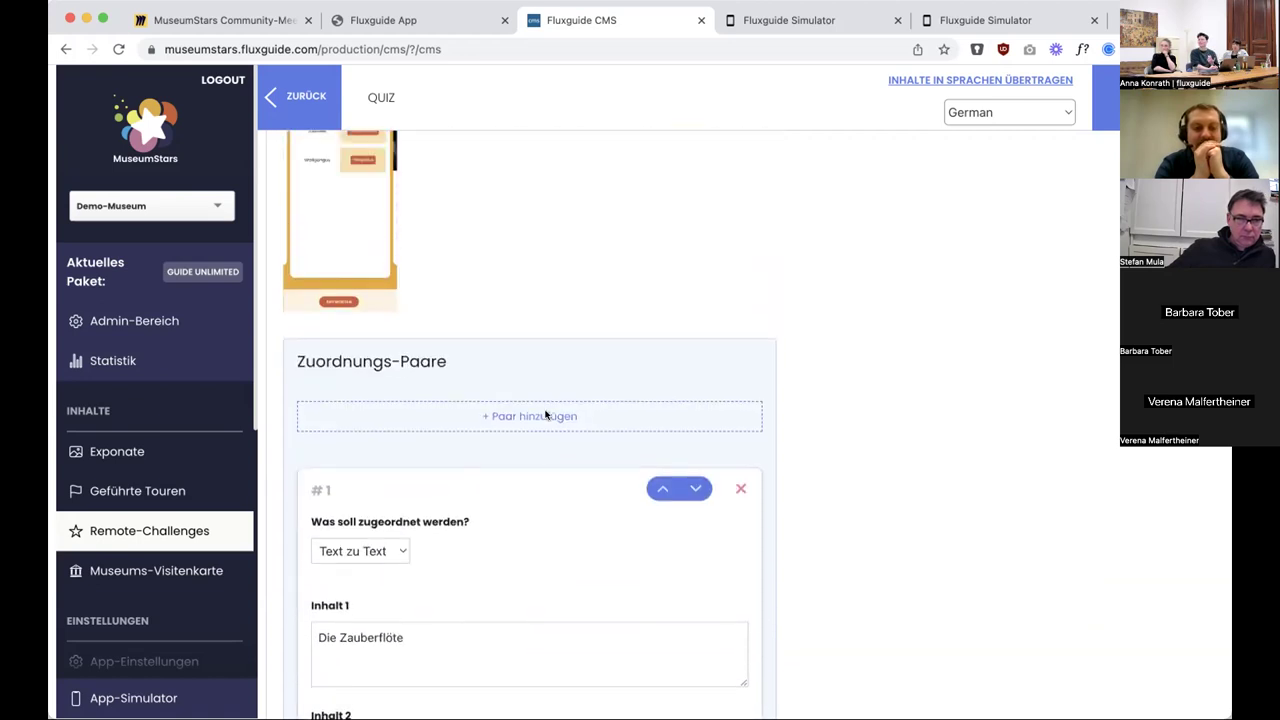
scroll(545, 414, "up", 3)
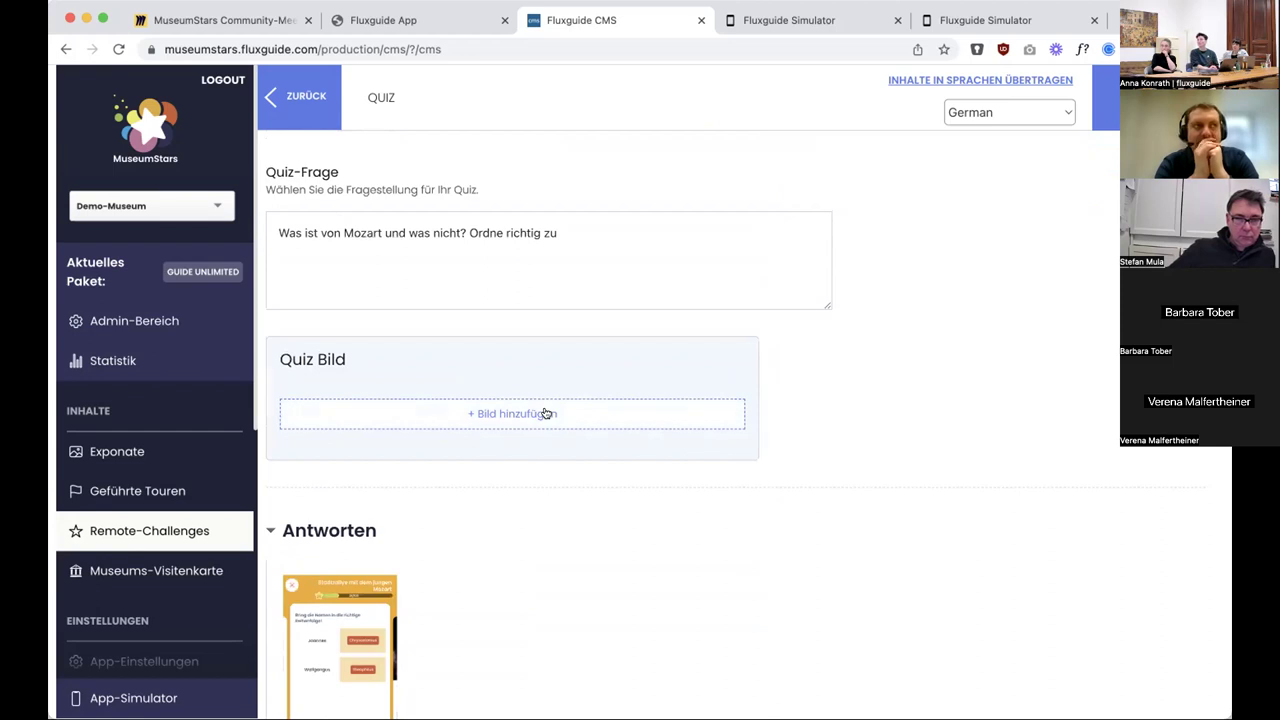
scroll(545, 414, "down", 10)
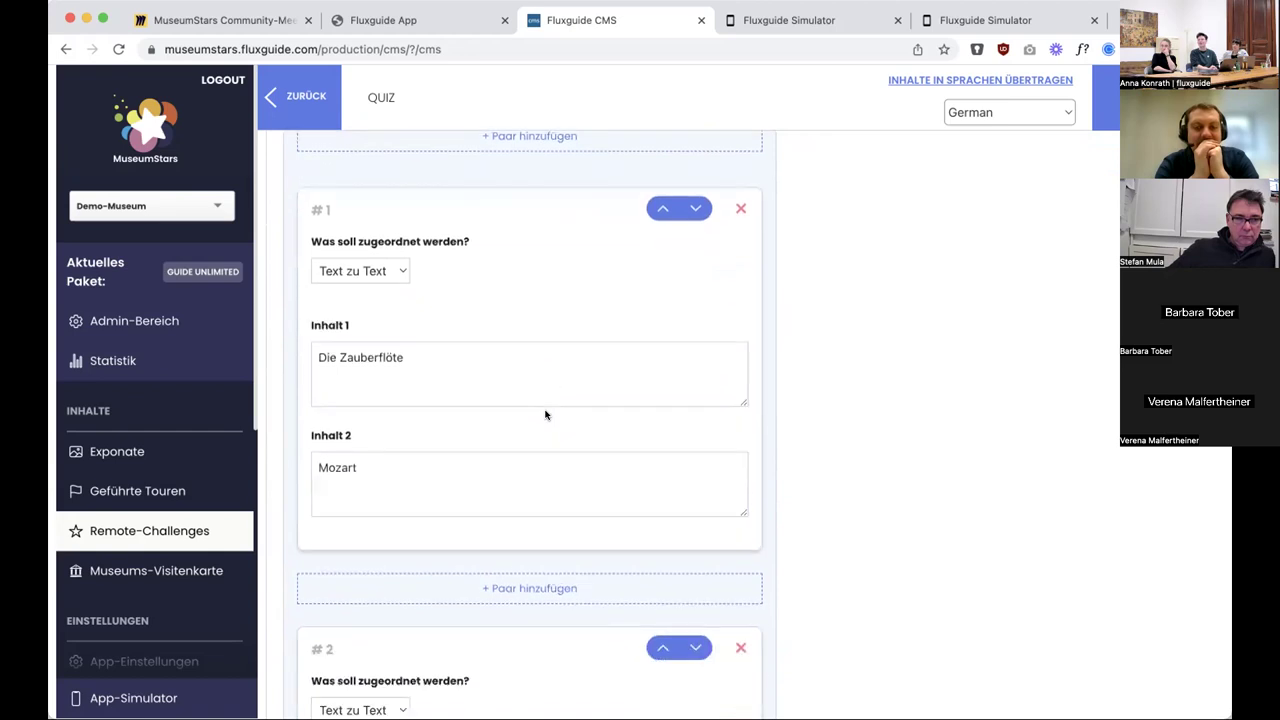
left_click(793, 22)
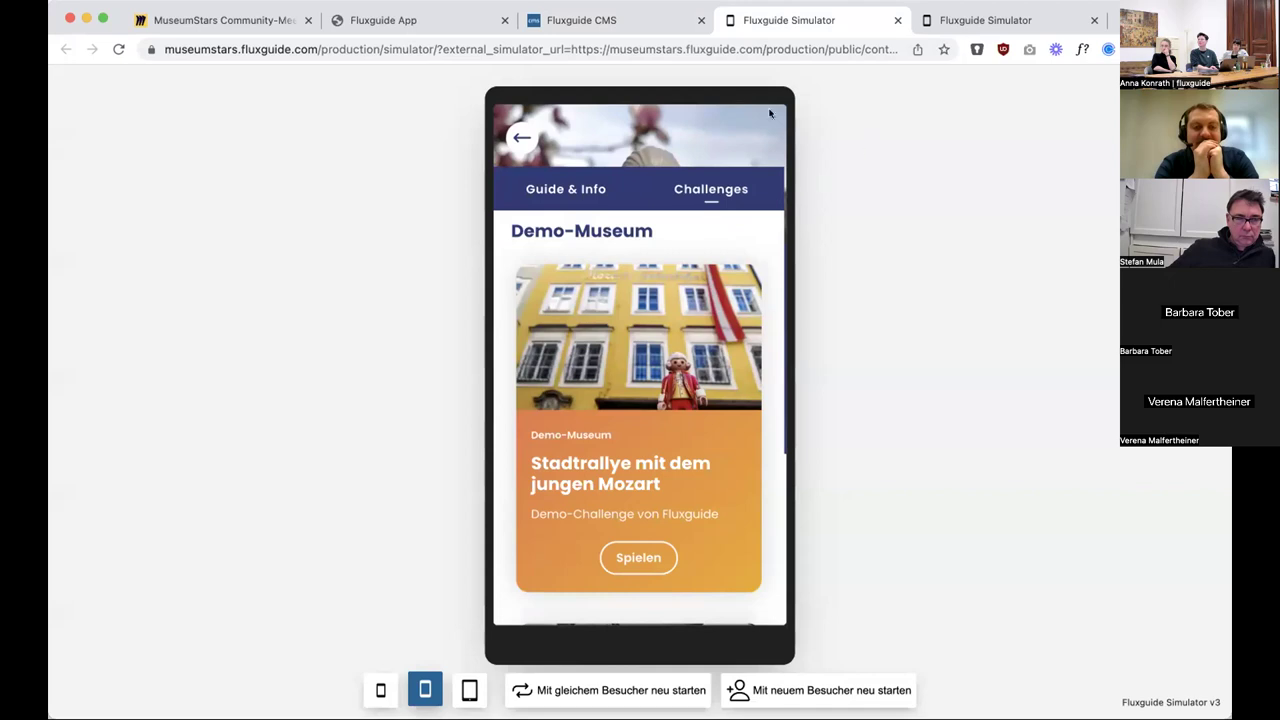
left_click(587, 21)
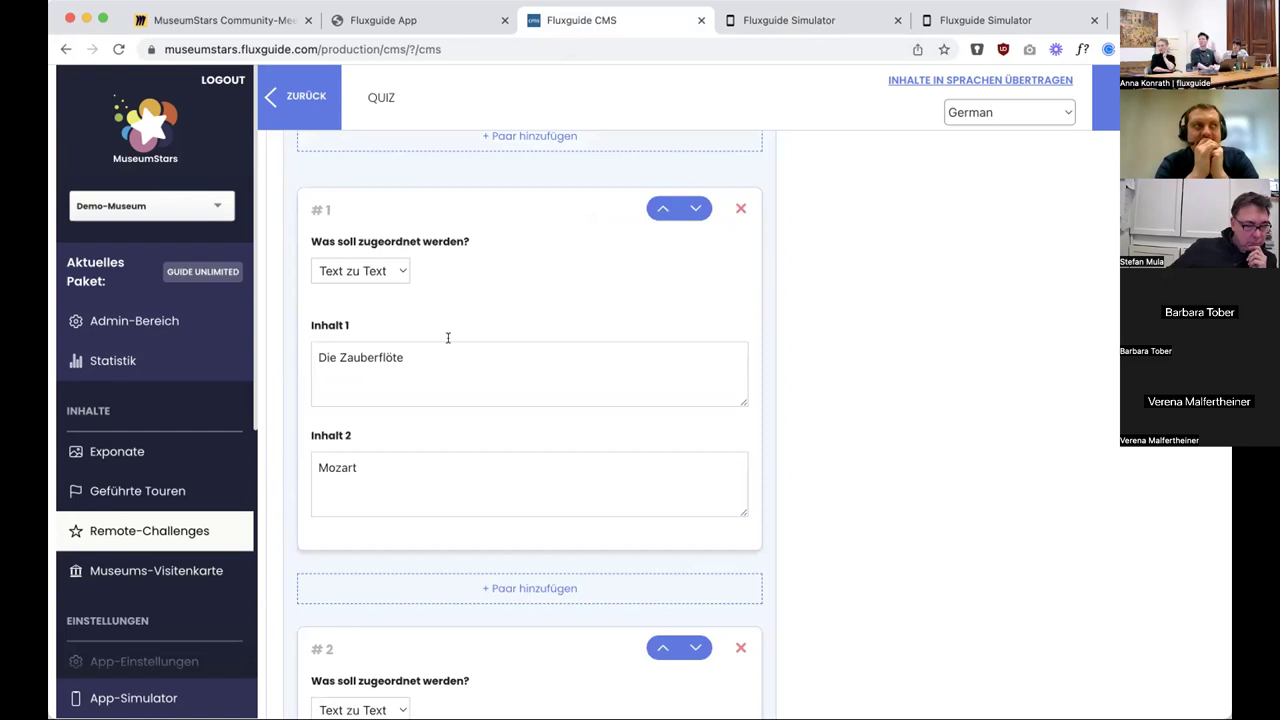
- Review matching pairs #2 to #4 of the quiz and return to the challenge's final content card
scroll(448, 338, "down", 4)
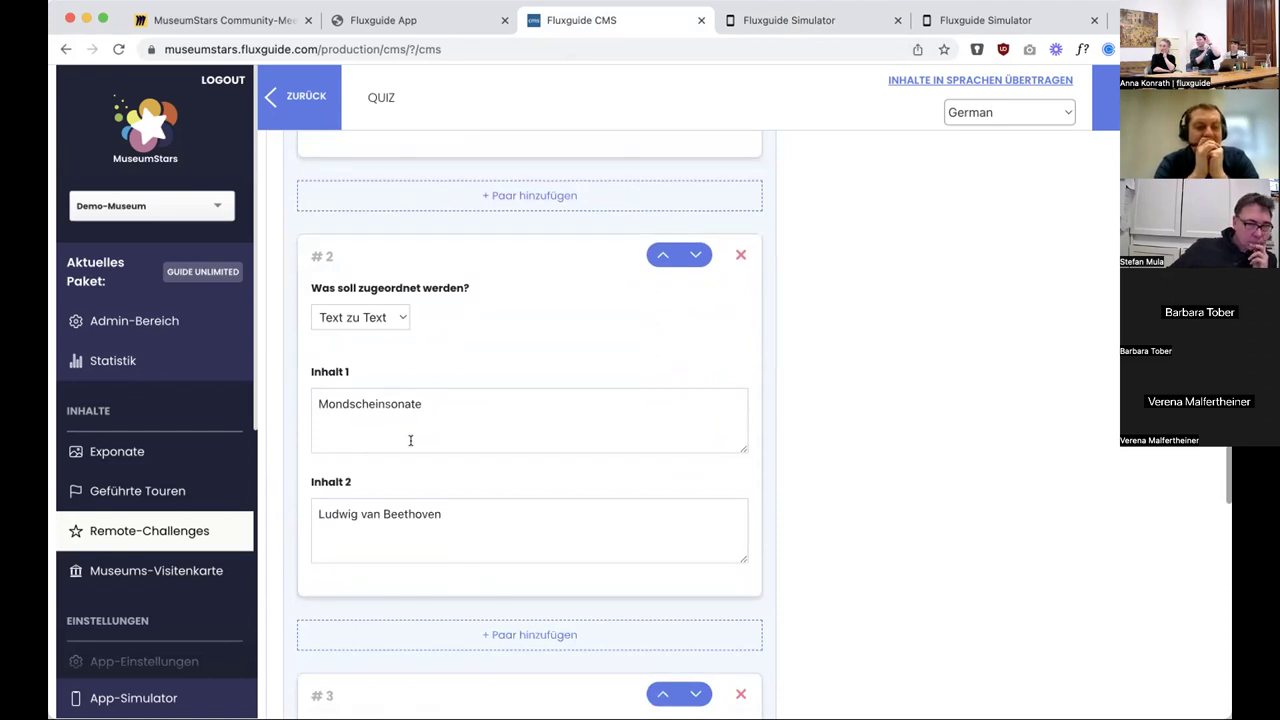
scroll(410, 440, "down", 4)
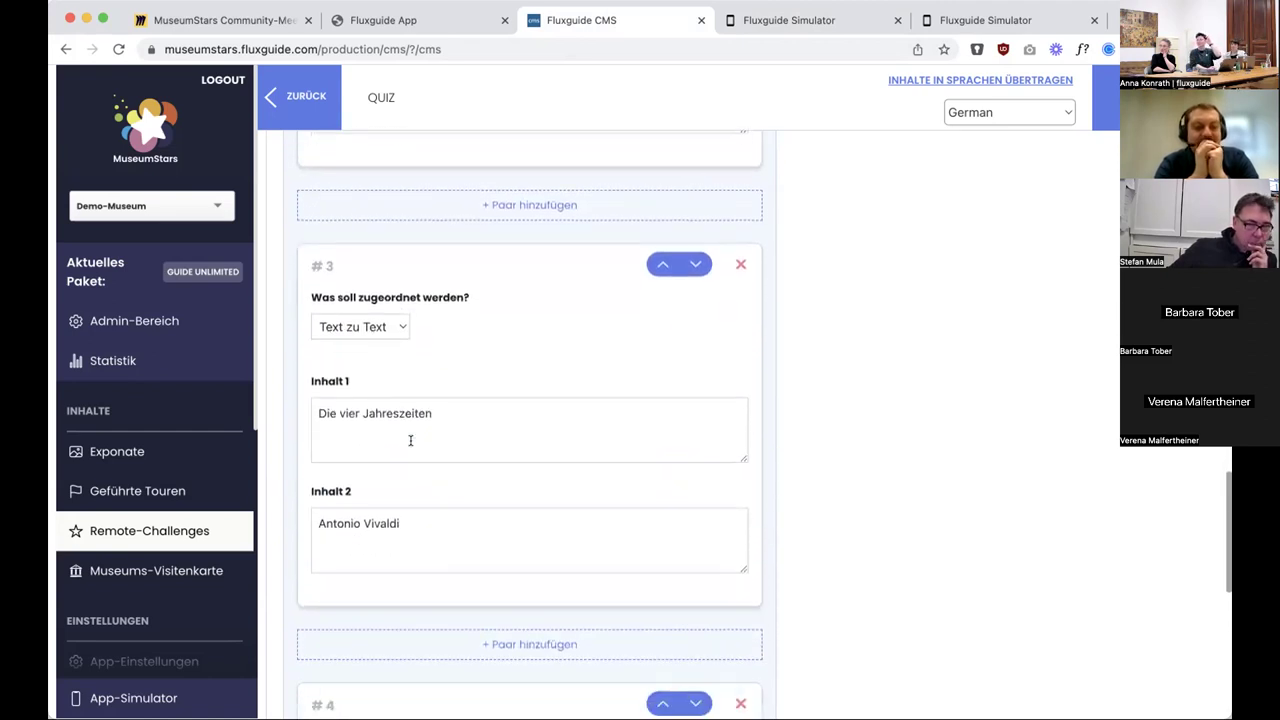
scroll(410, 440, "down", 5)
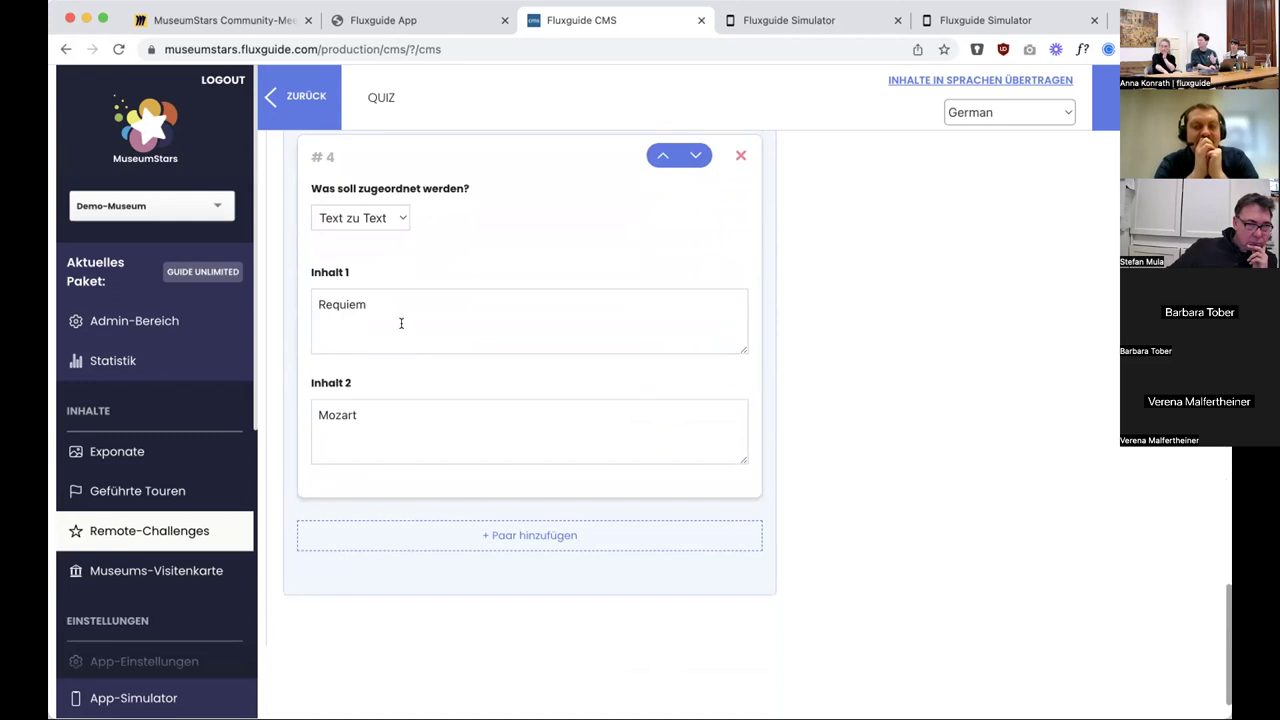
left_click(292, 98)
scroll(291, 340, "down", 10)
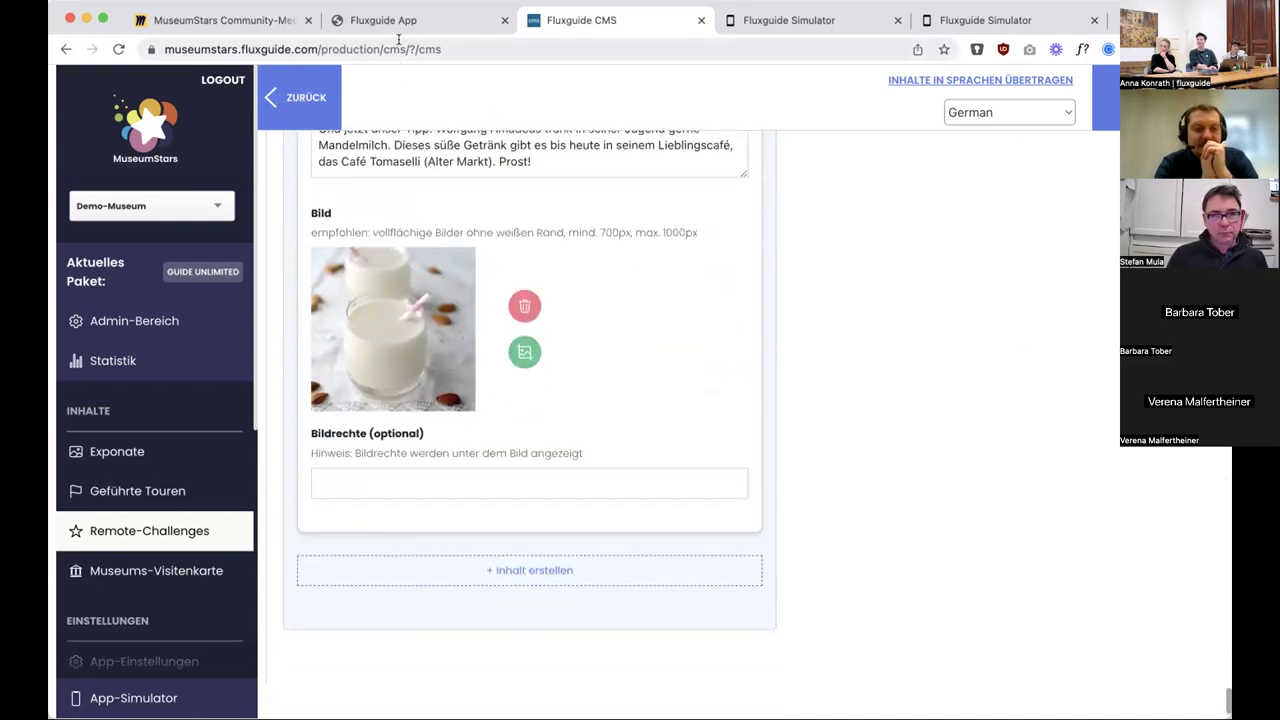
- Switch to the Miro board and survey the sticky notes around "MuseumStars für Schulklassen, Kinder & Jugendliche nutzen"
left_click(251, 18)
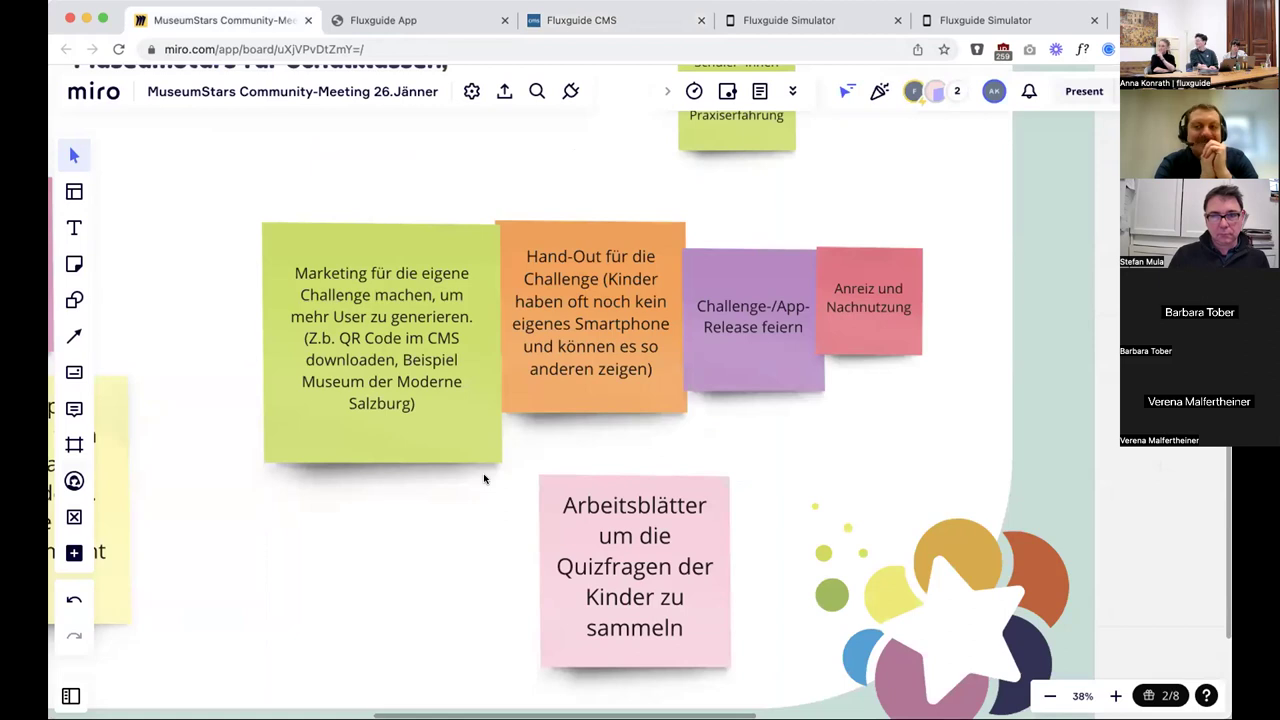
scroll(484, 479, "down", 3)
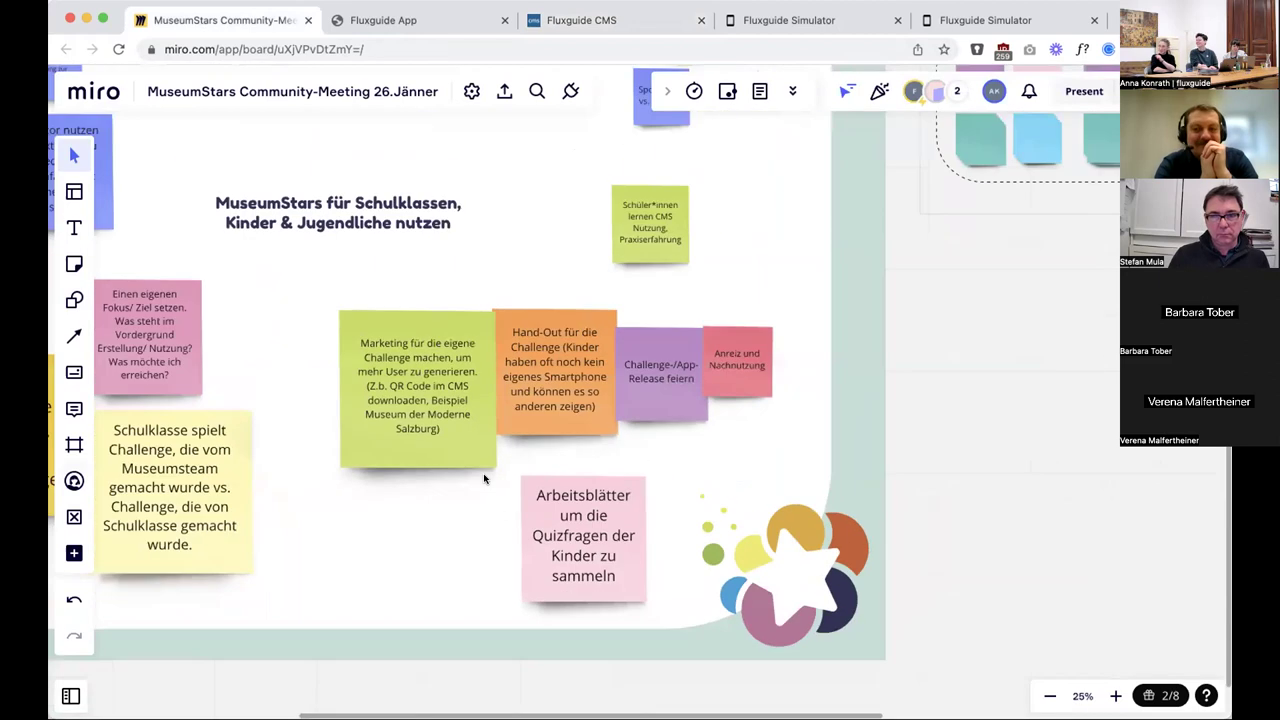
scroll(484, 479, "left", 3)
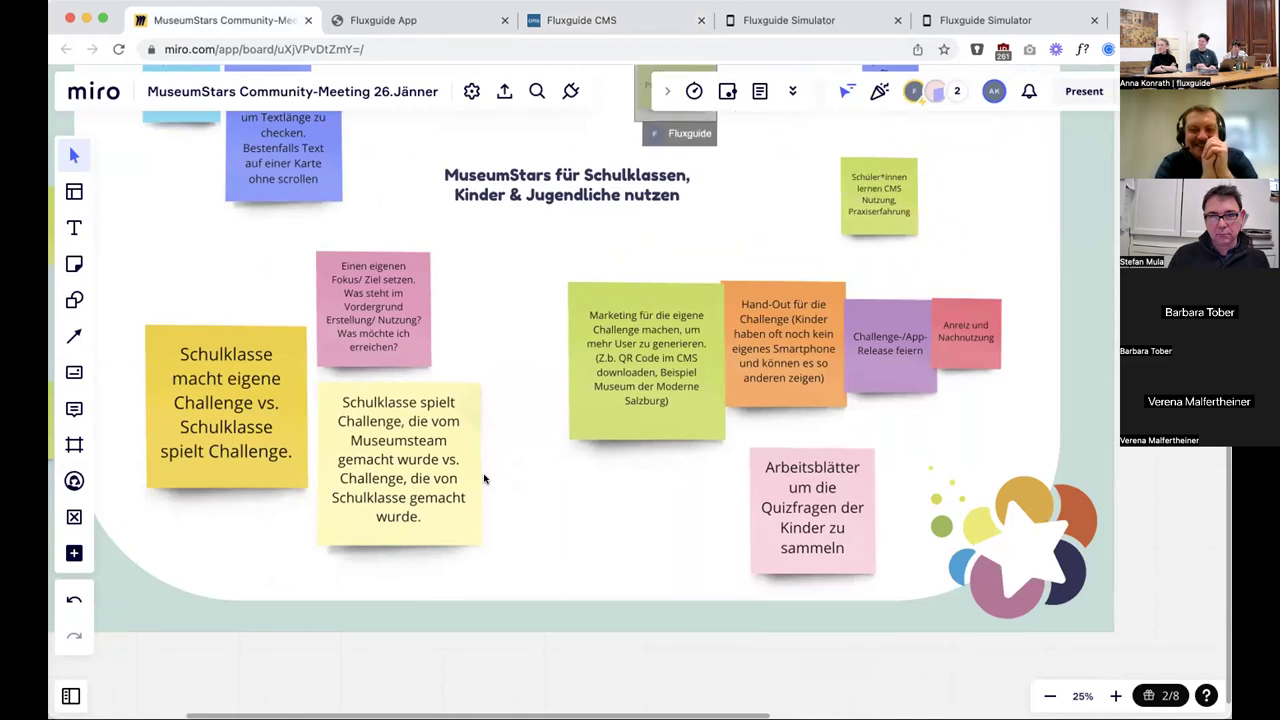
scroll(484, 479, "up", 2)
scroll(484, 479, "down", 3)
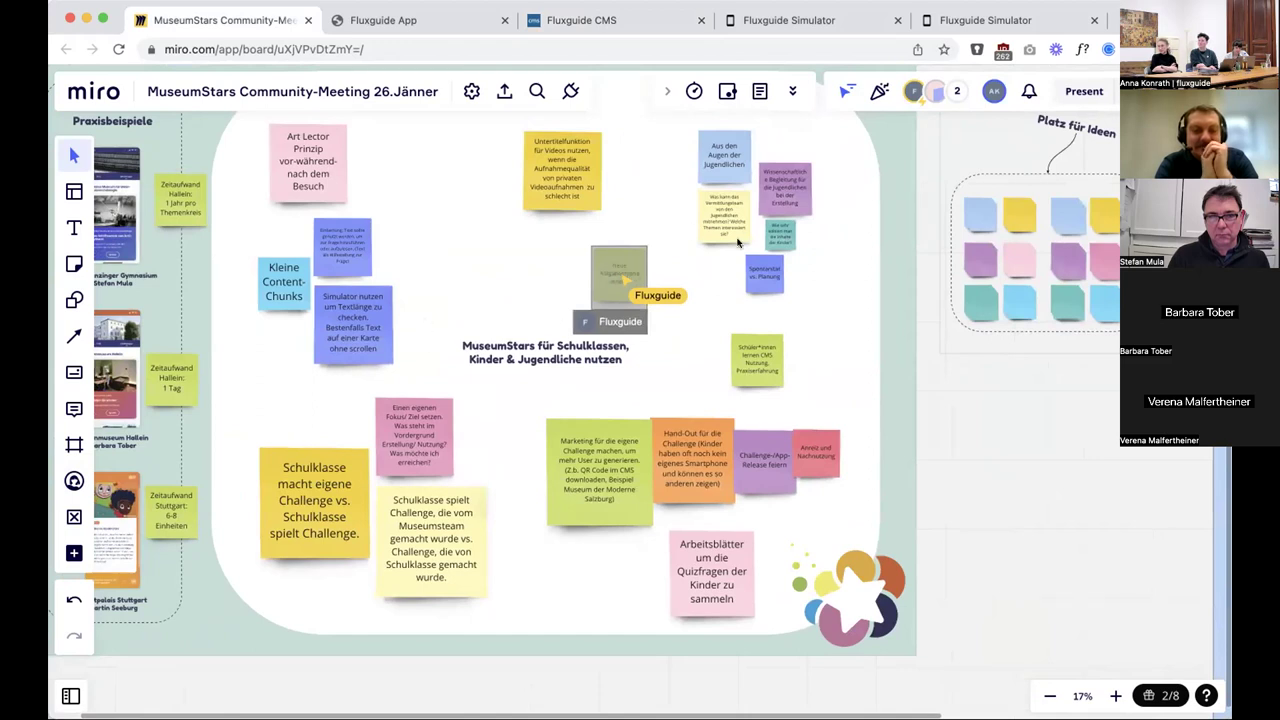
- Examine the notes "Neue Aufgabentypne ausprobieren" and "Spontanität vs. Planung" up close, and return to the overview of the notes
scroll(738, 243, "up", 5)
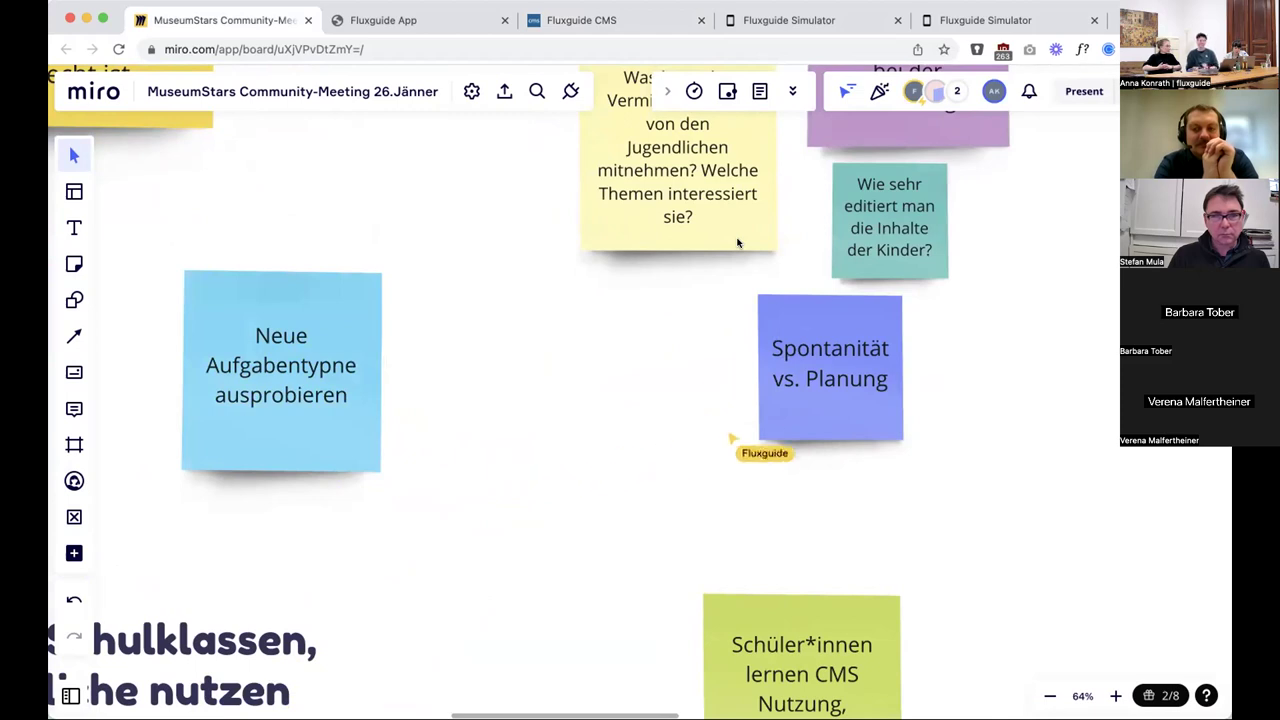
scroll(754, 365, "up", 1)
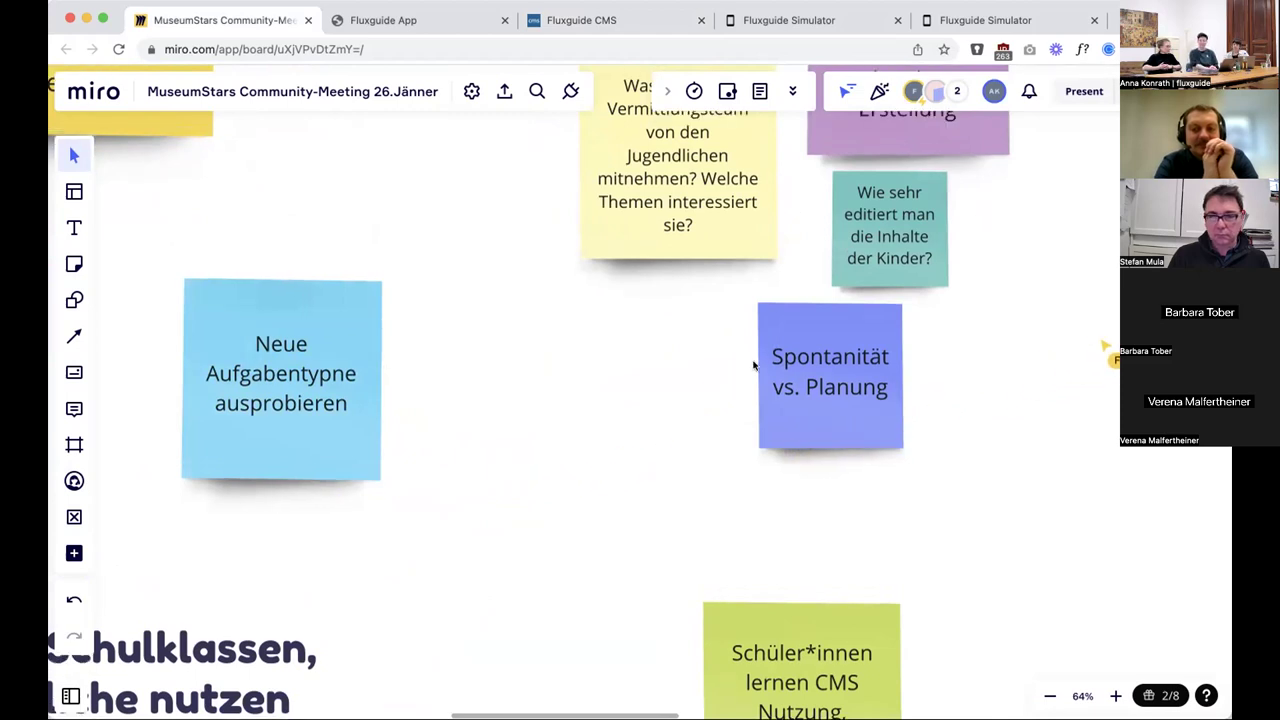
scroll(754, 365, "up", 3)
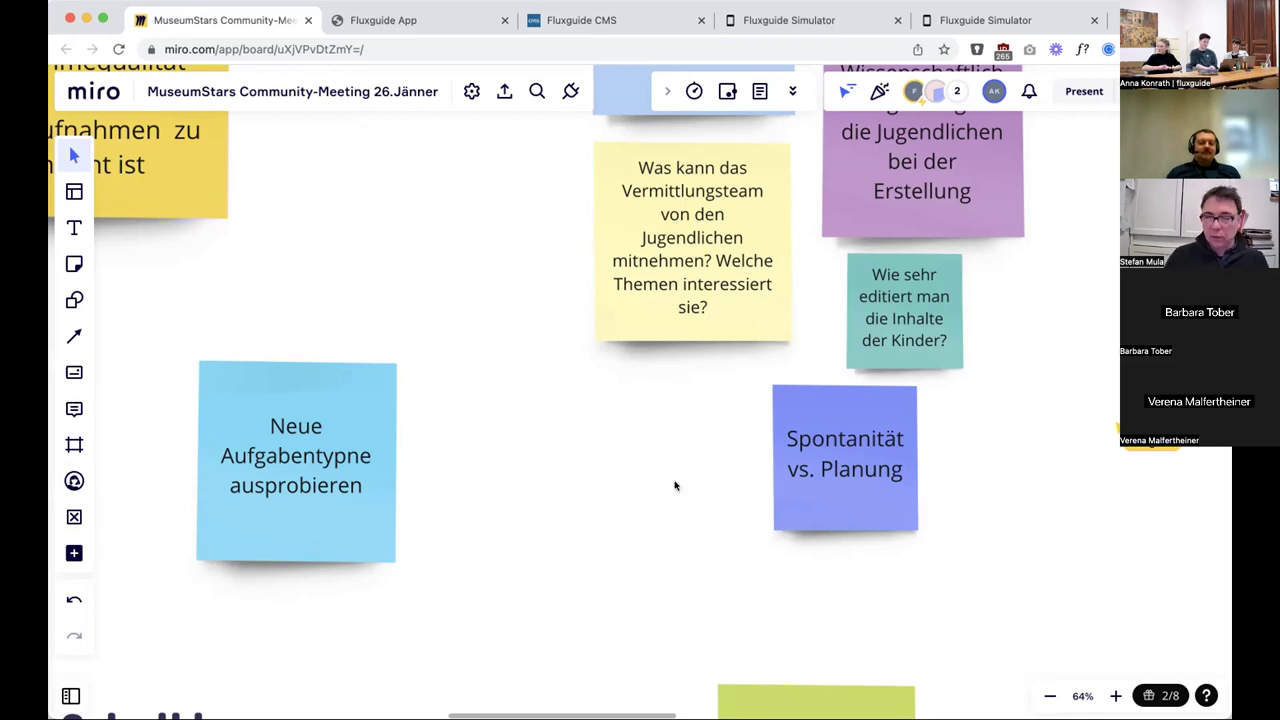
scroll(675, 486, "down", 5)
scroll(674, 488, "left", 5)
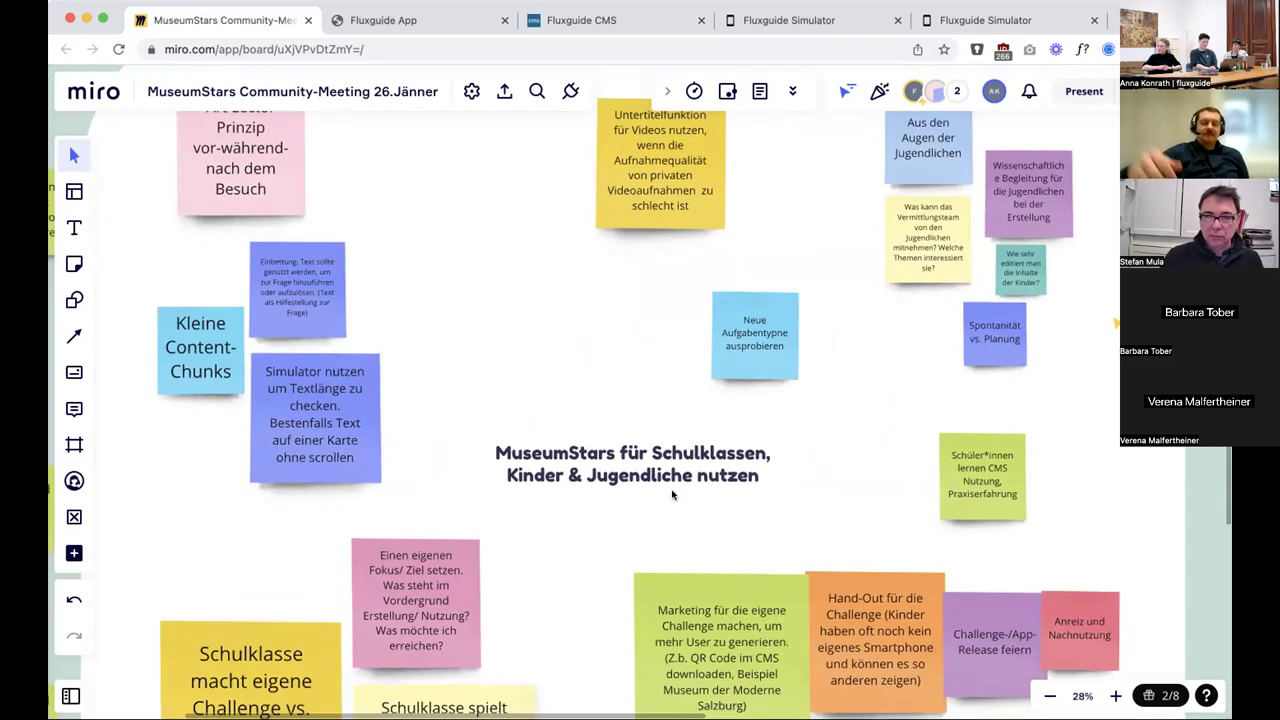